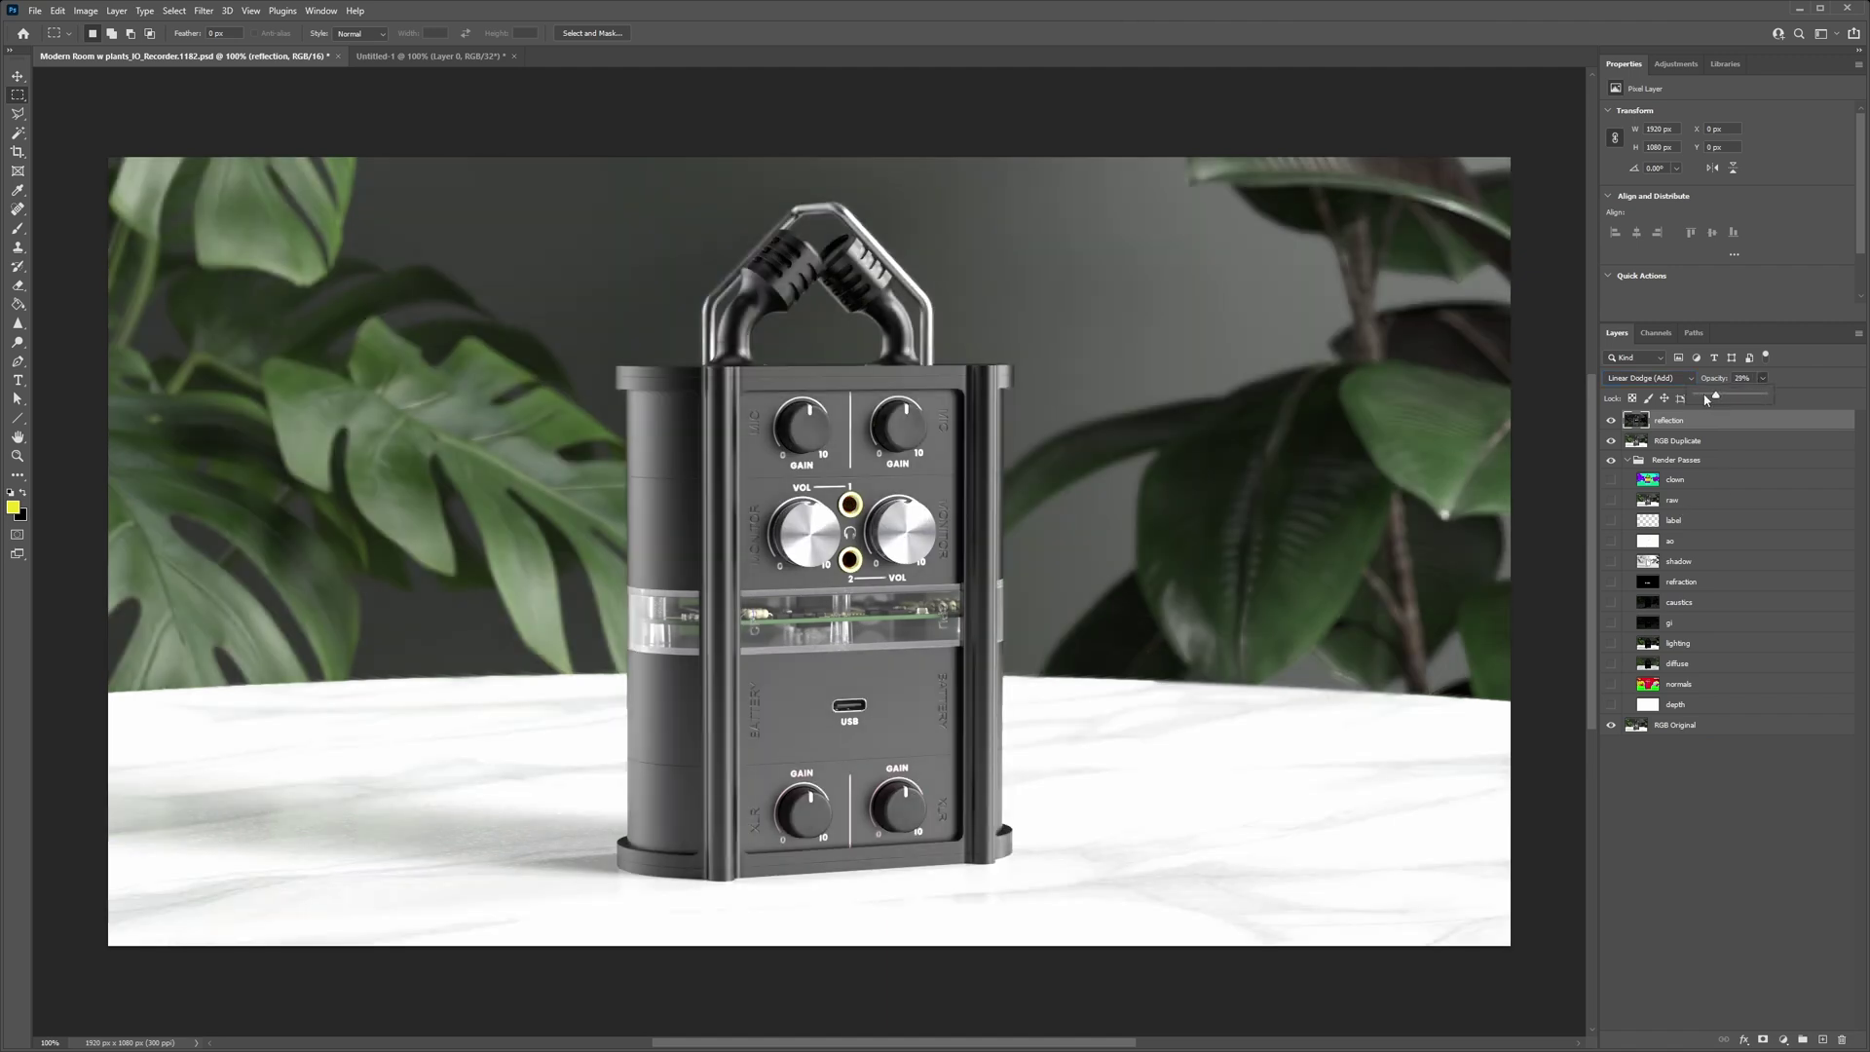
# Compare the render with and without the reflection layer by hiding and showing it
pyautogui.click(1668, 835)
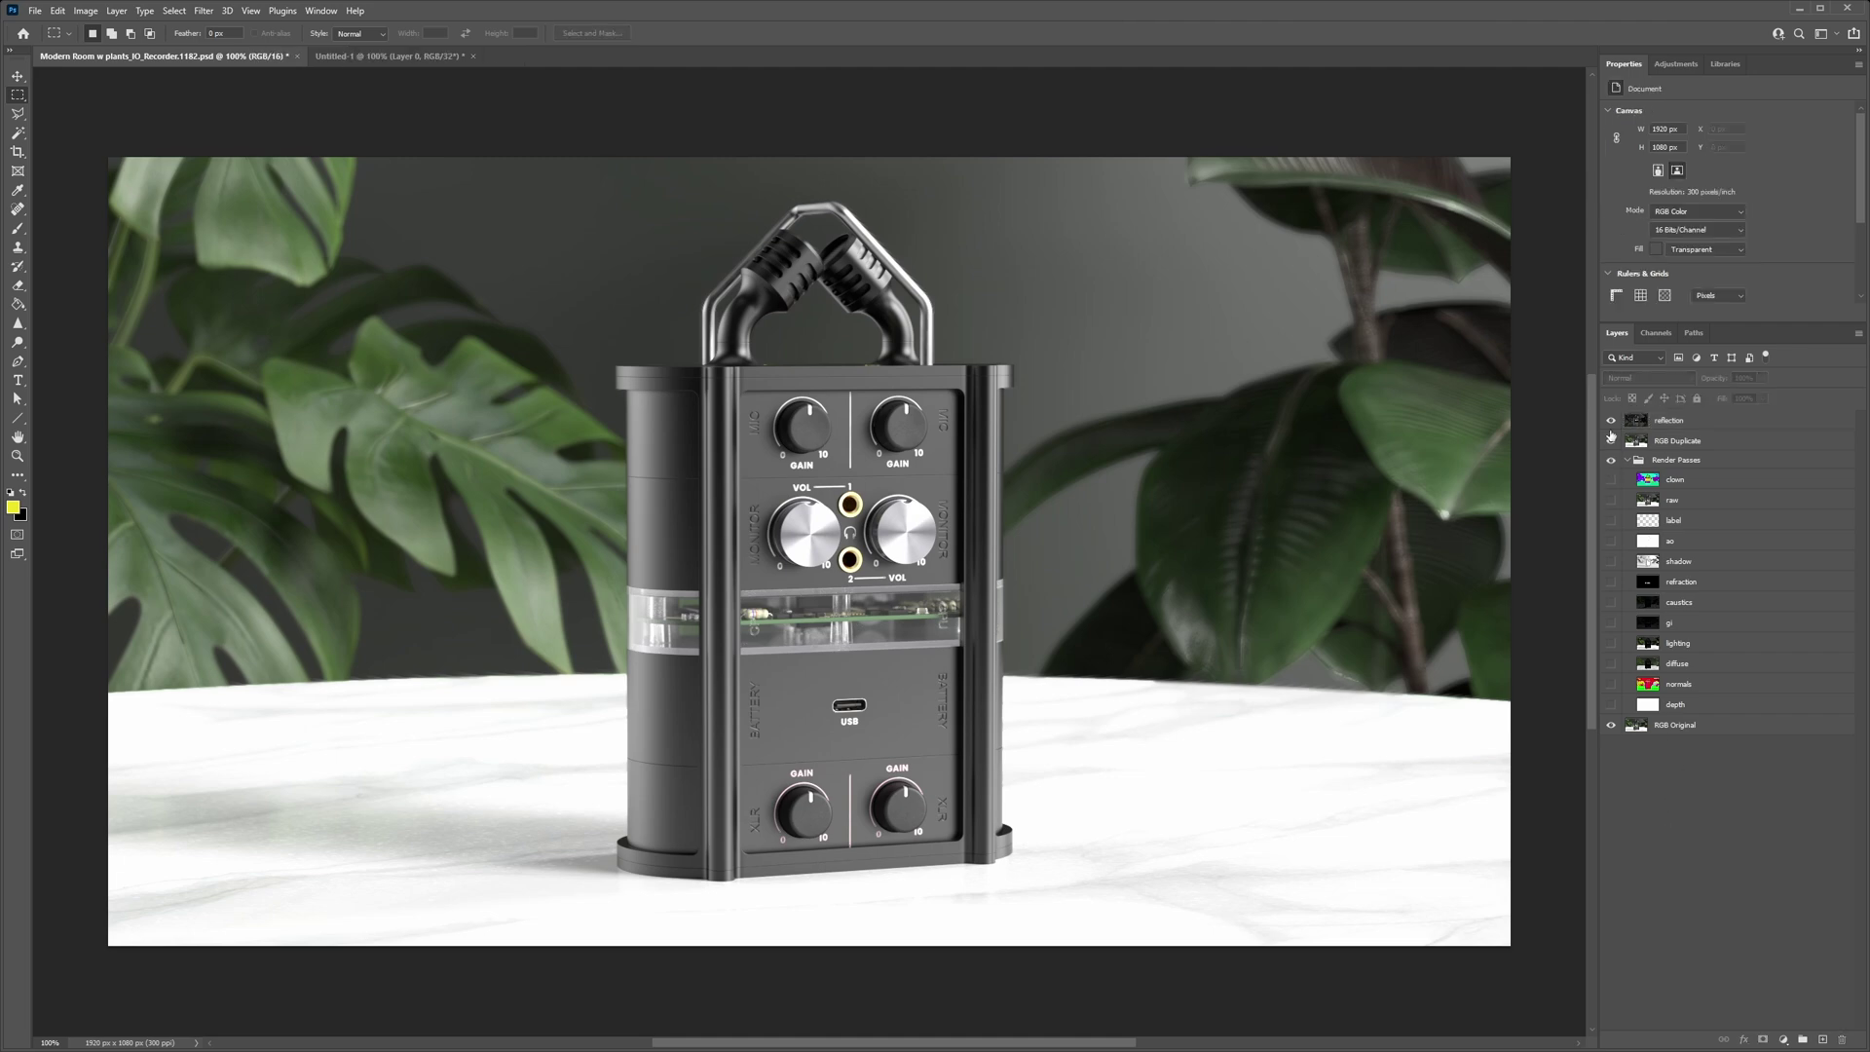
pyautogui.click(1611, 421)
pyautogui.click(1611, 421)
# Try the Linear Burn blend mode on the reflection layer and compare the render with the layer hidden and shown
pyautogui.click(1656, 420)
pyautogui.click(1648, 378)
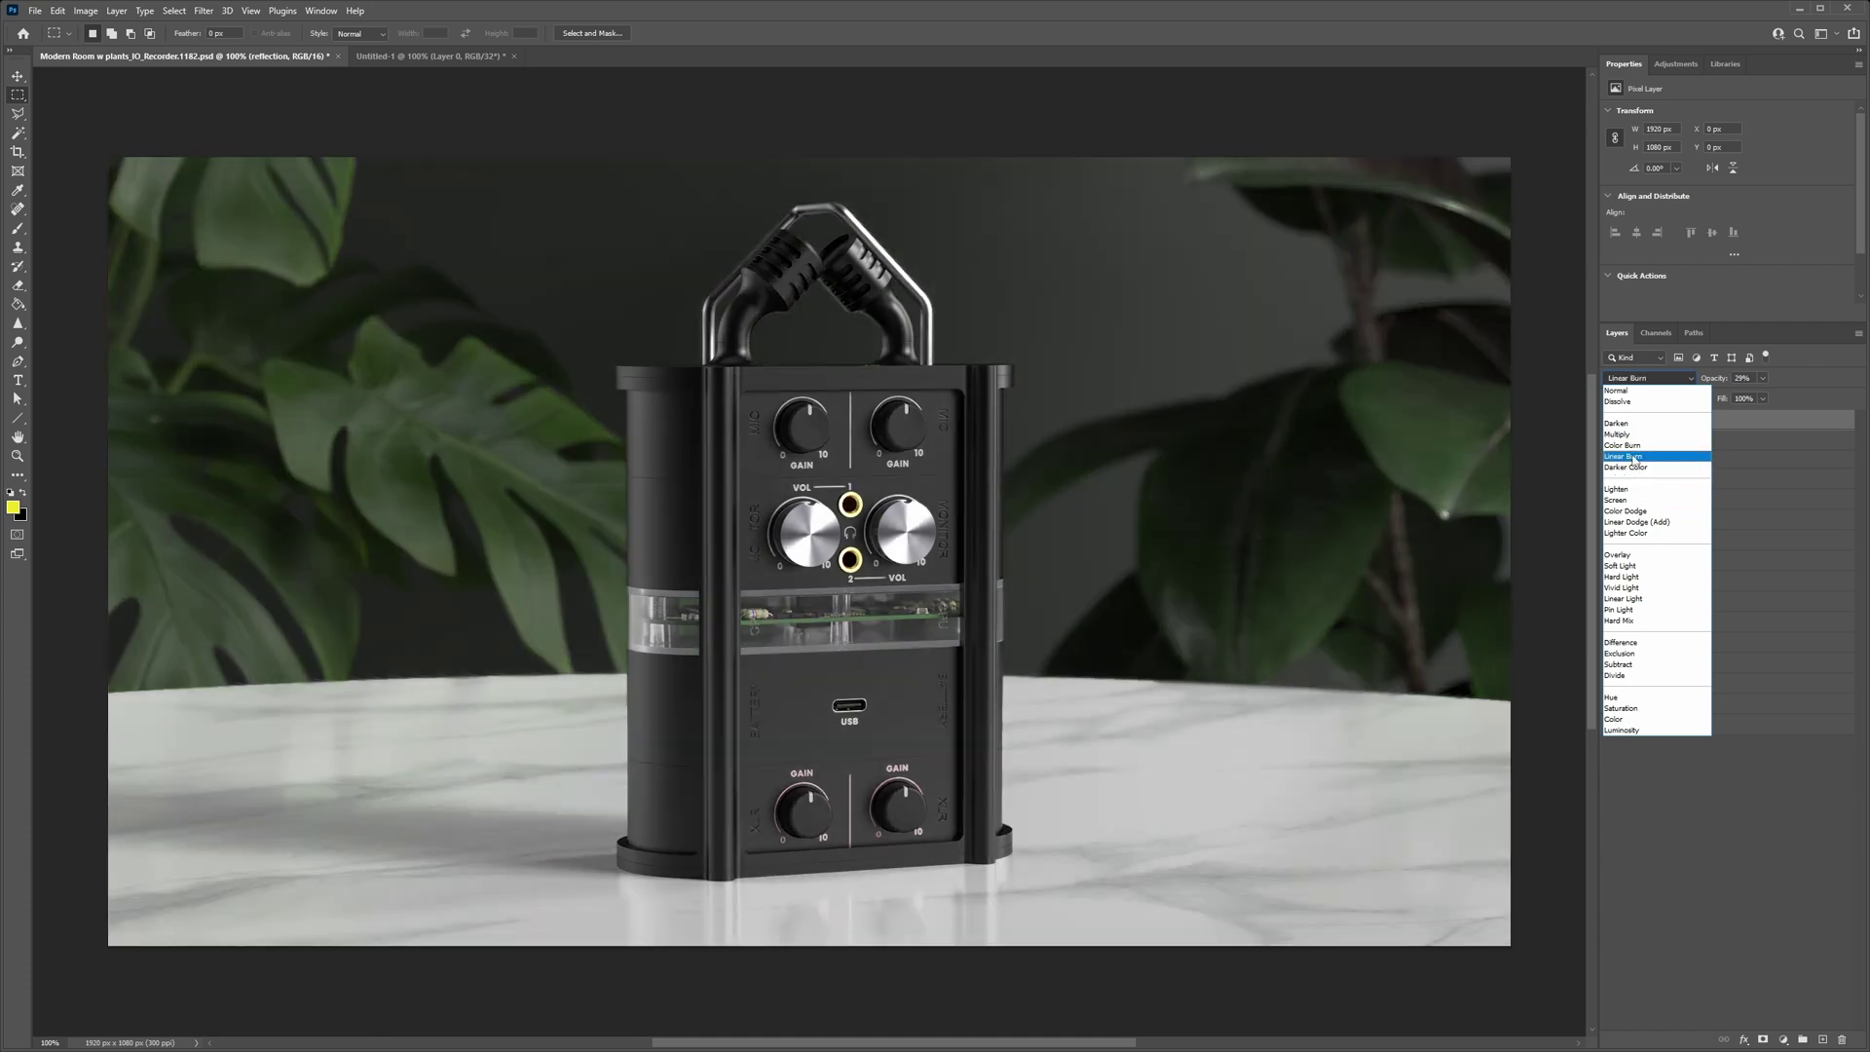
pyautogui.click(1634, 457)
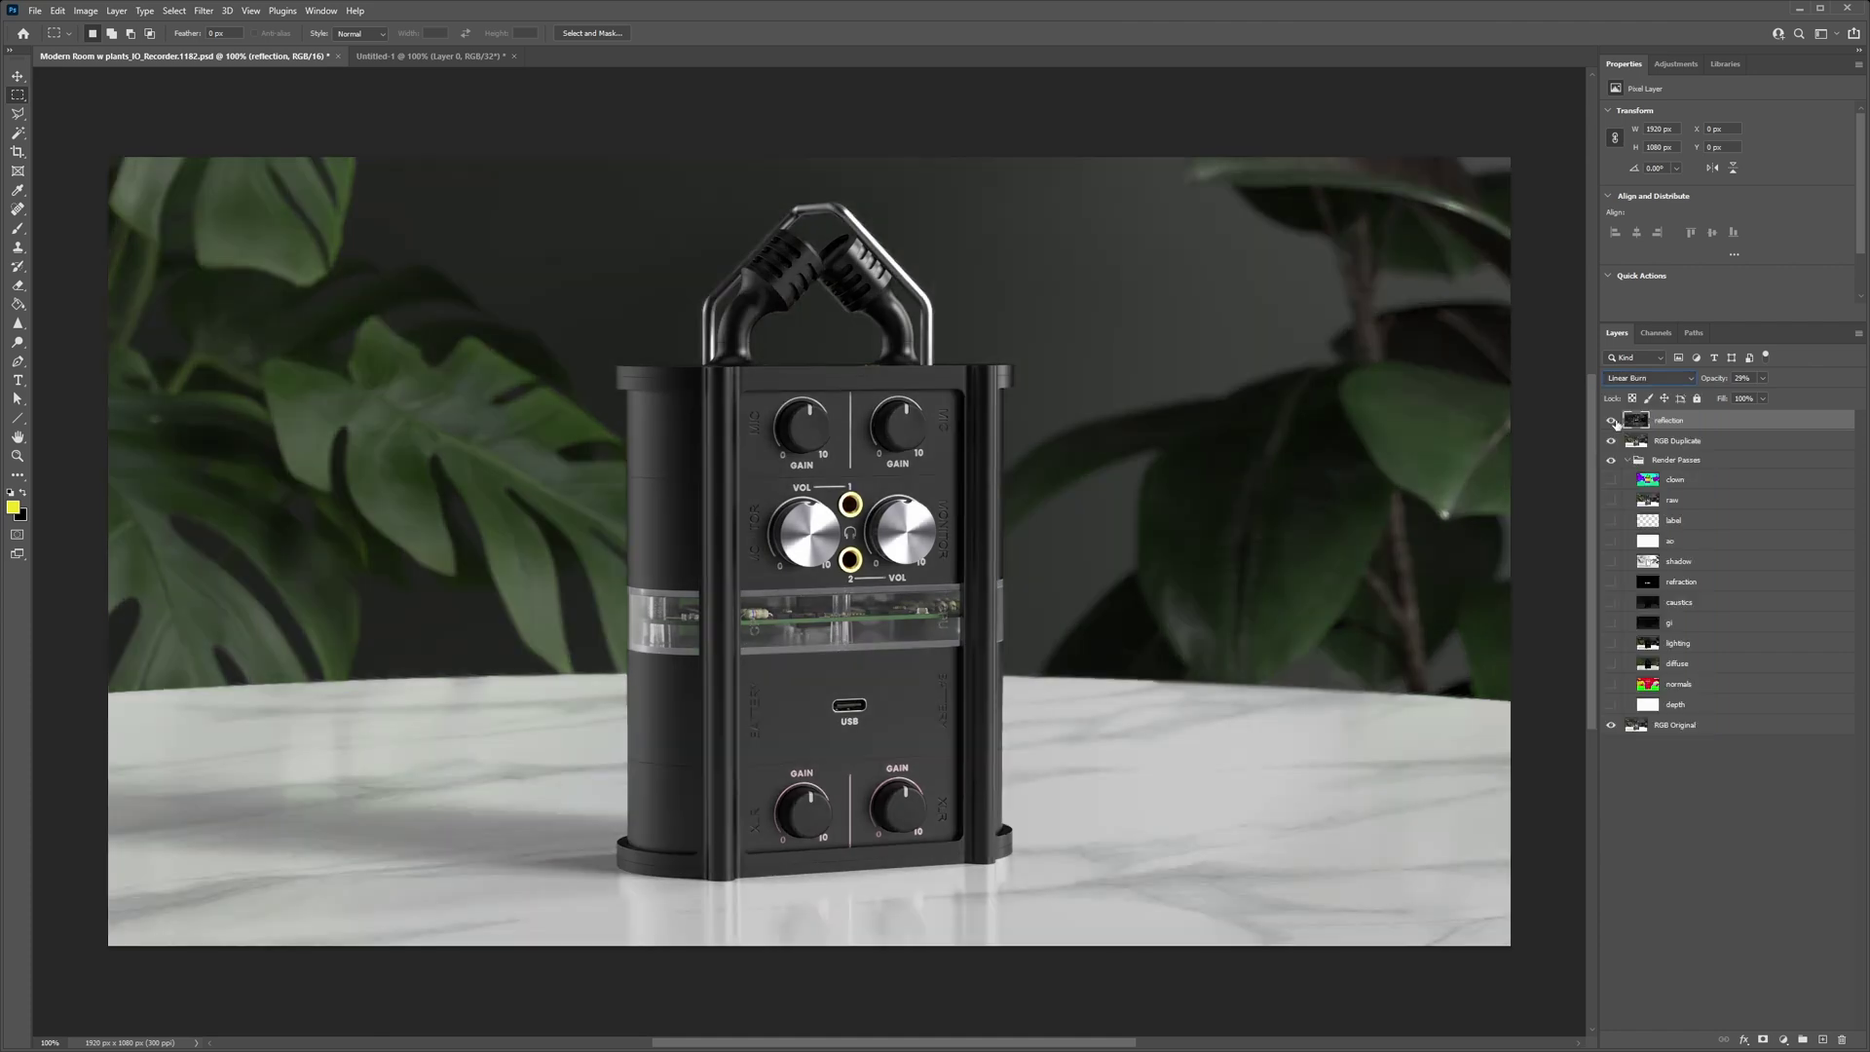
pyautogui.click(1612, 420)
pyautogui.click(1612, 421)
pyautogui.scroll(2, 1746, 380)
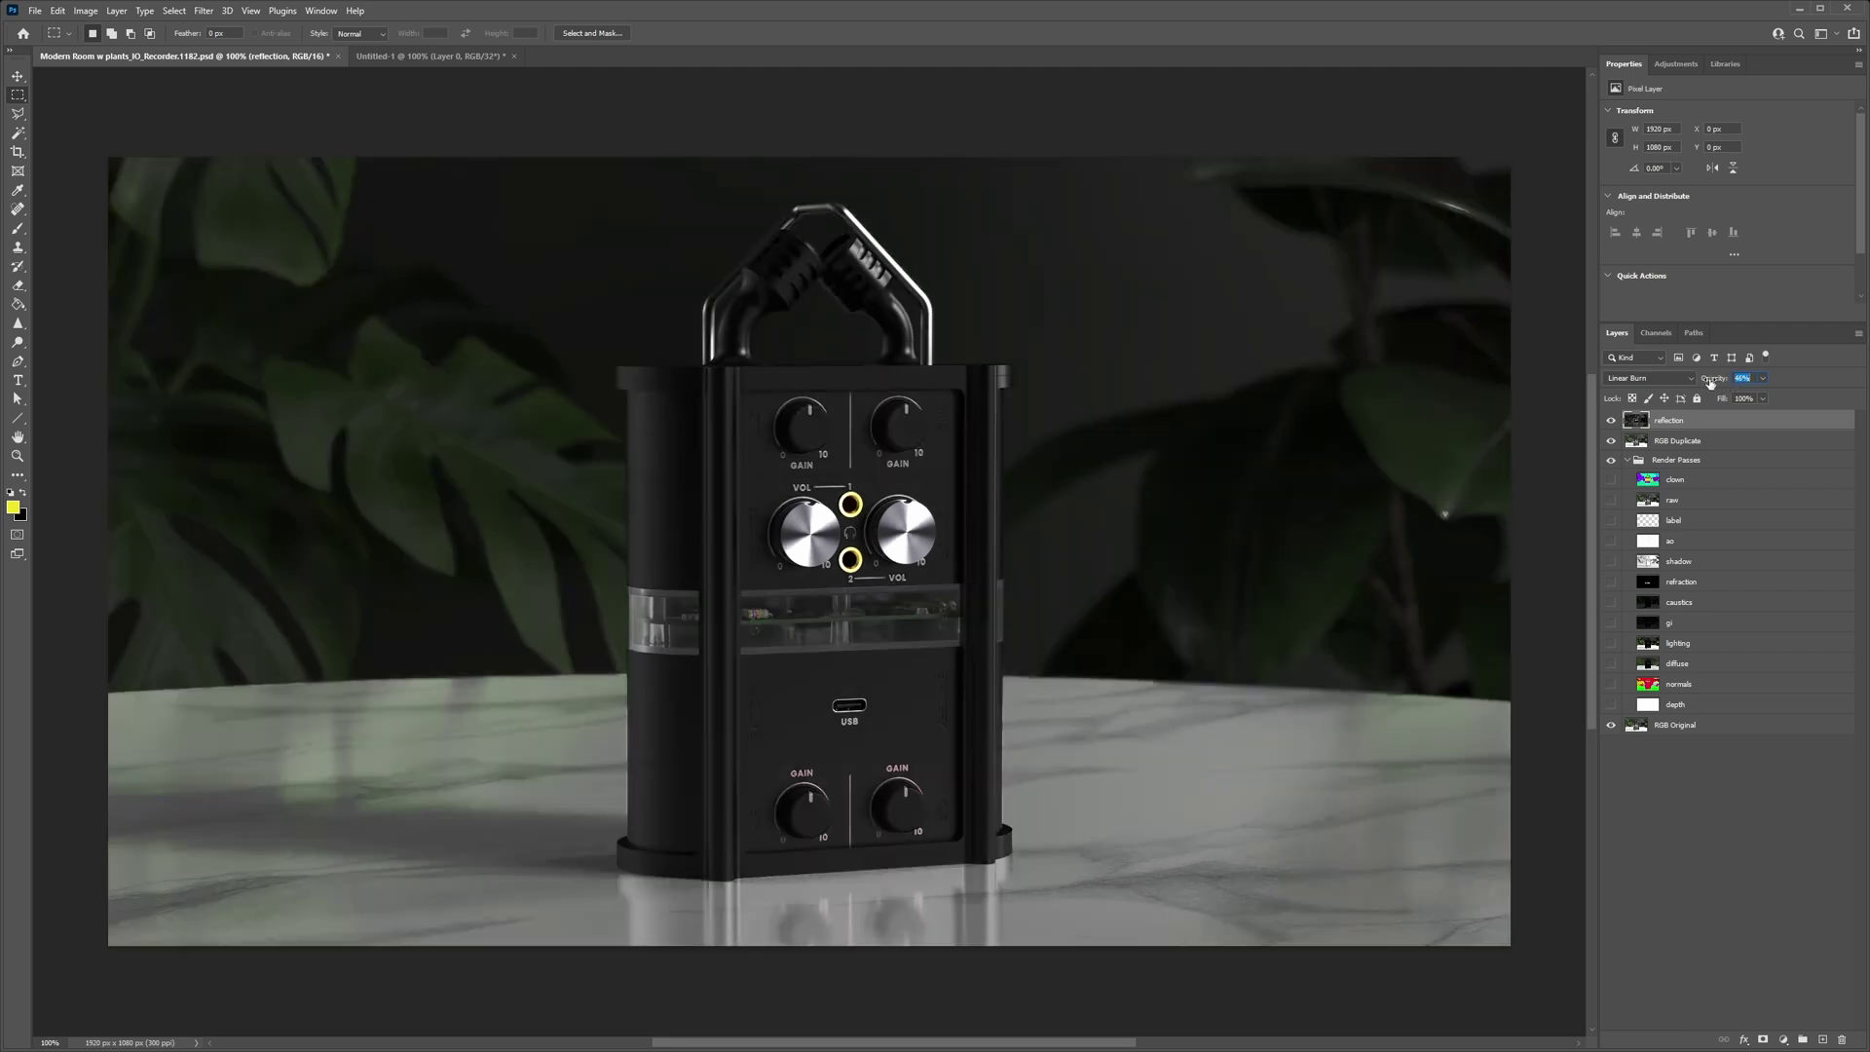
# Set the reflection layer's opacity to about 22% with the Linear Dodge (Add) blend mode, comparing the render with the layer hidden
pyautogui.moveTo(1711, 383); pyautogui.dragTo(1704, 384)
pyautogui.click(1649, 378)
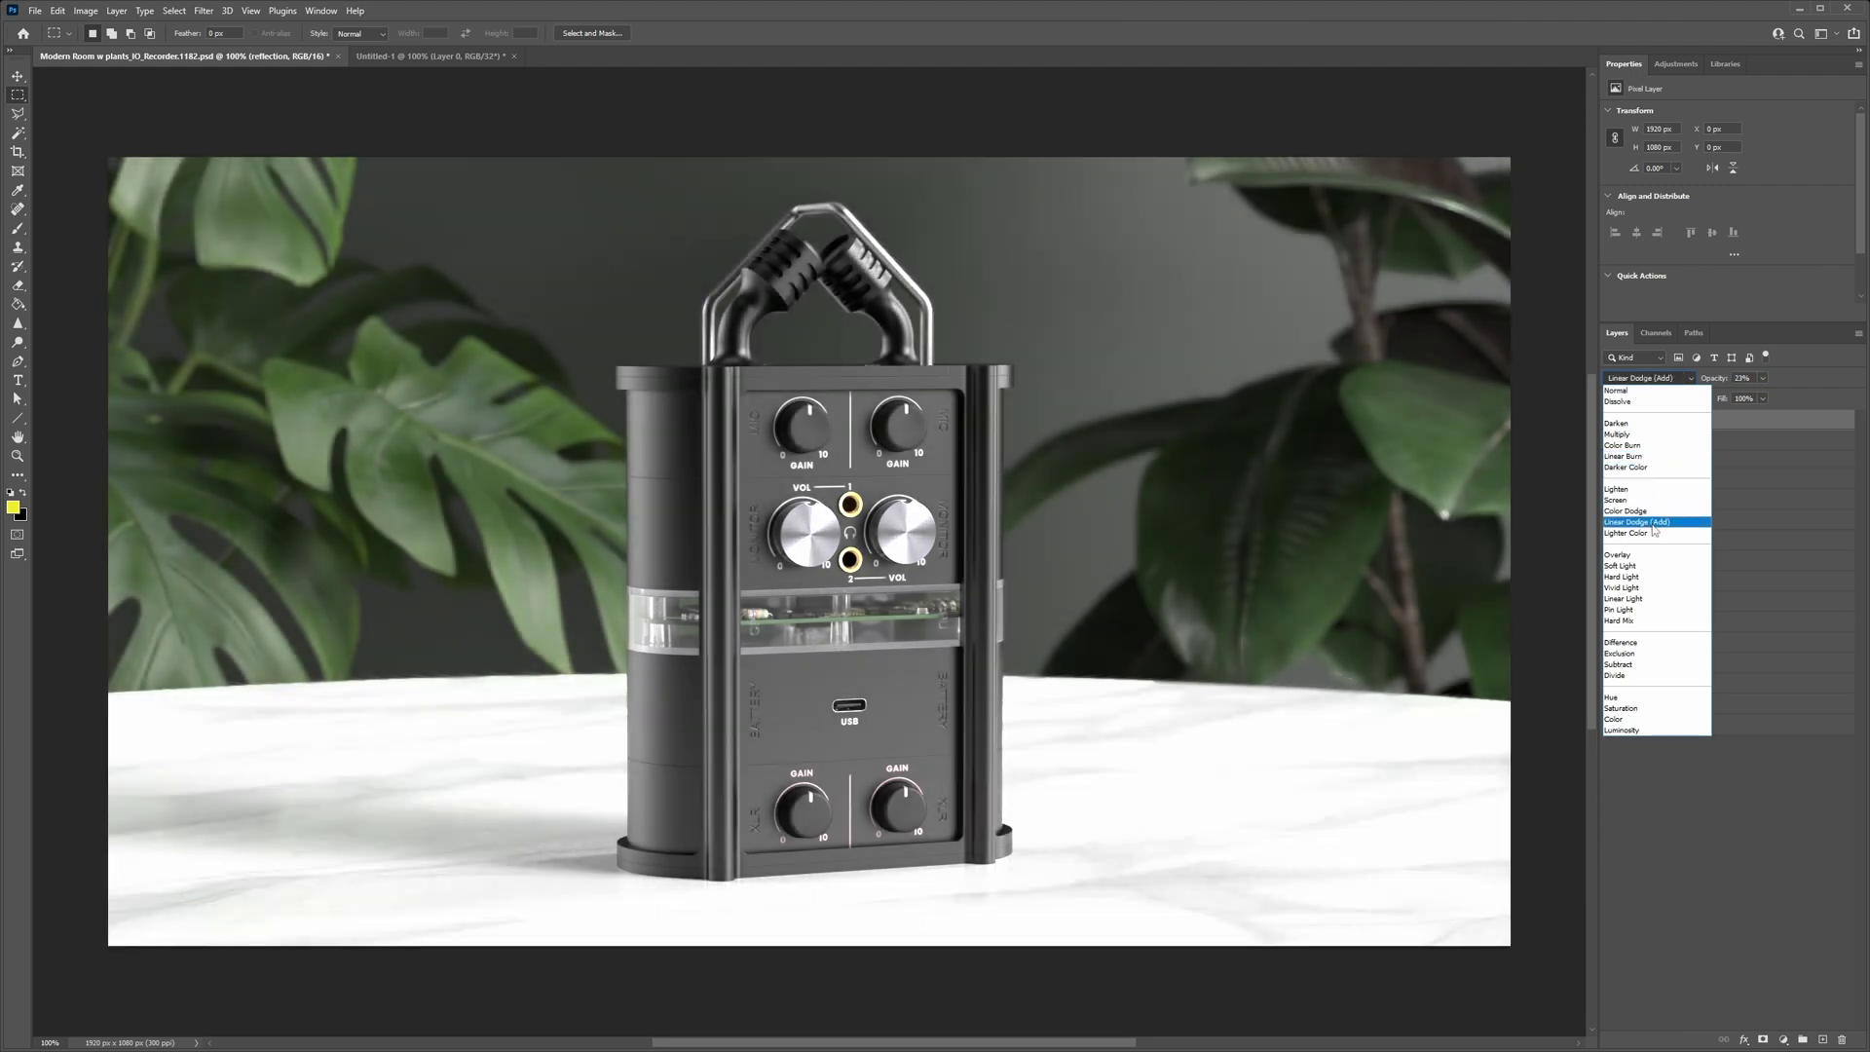
pyautogui.click(1653, 525)
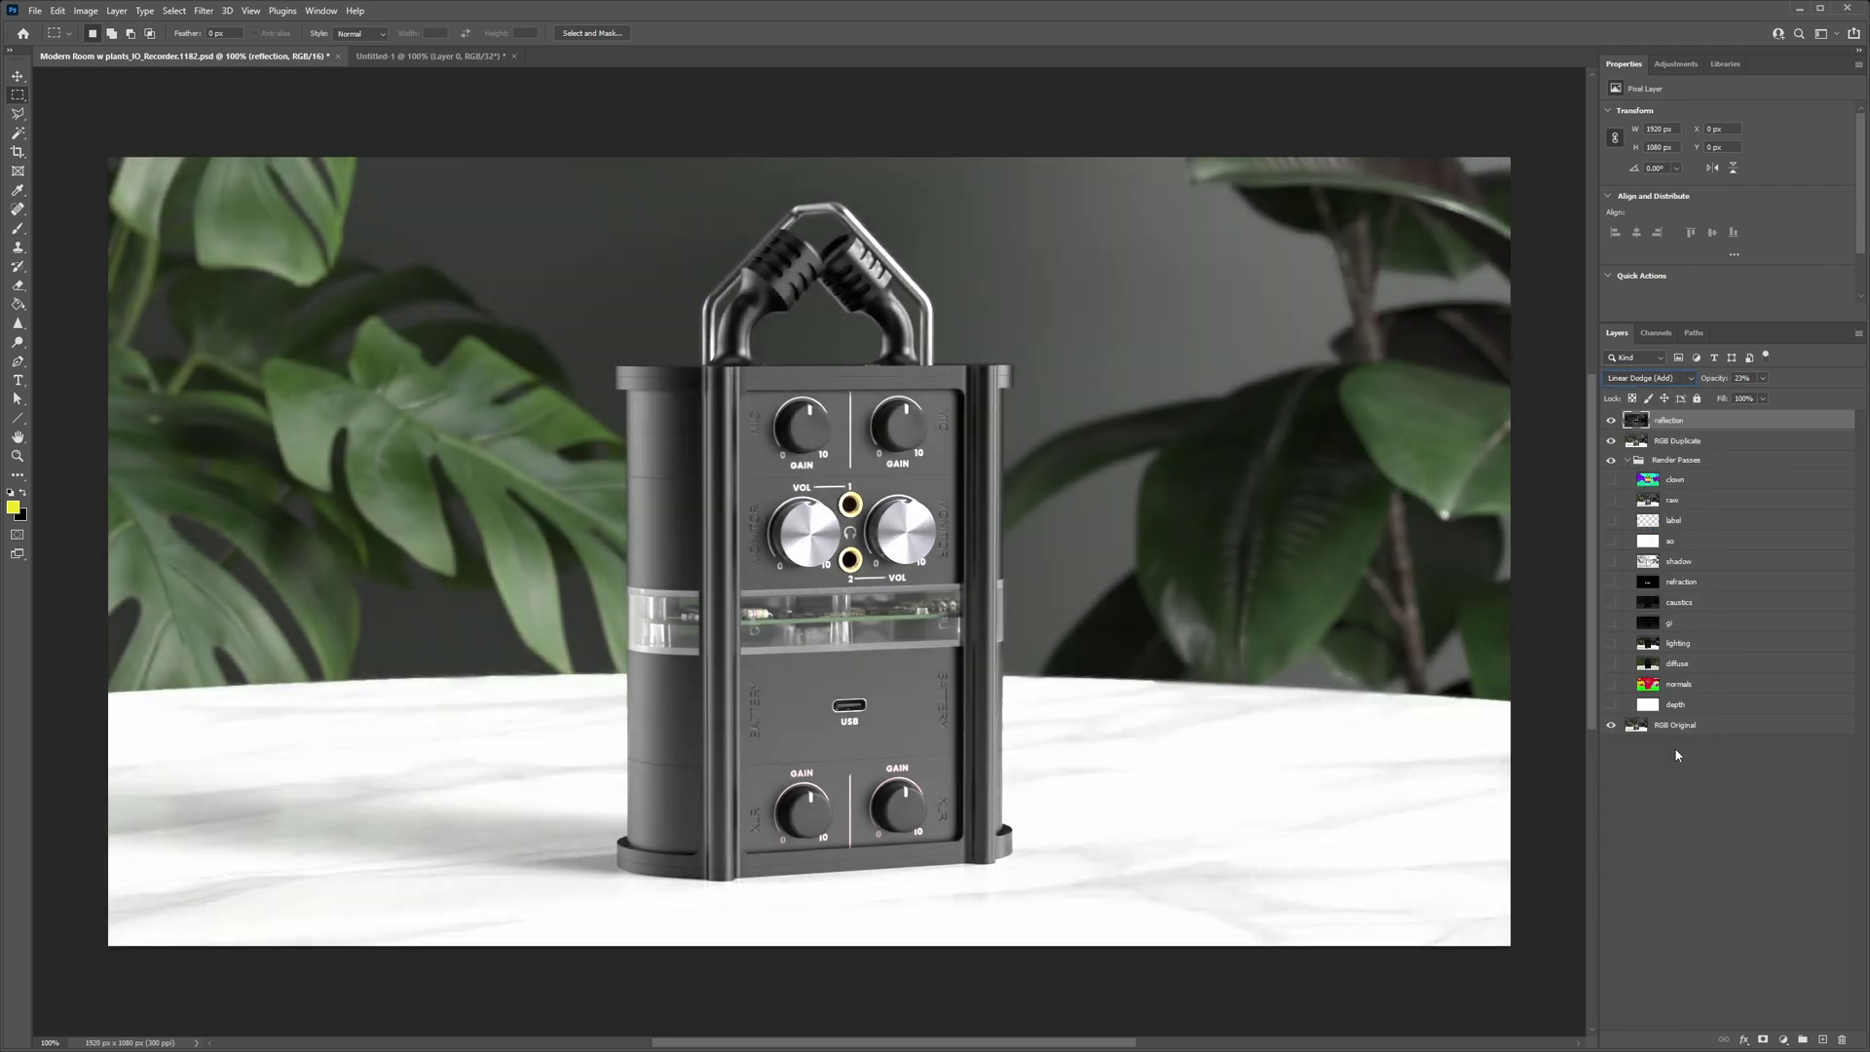
pyautogui.click(1611, 421)
pyautogui.click(1612, 421)
pyautogui.moveTo(1785, 404); pyautogui.dragTo(1763, 401)
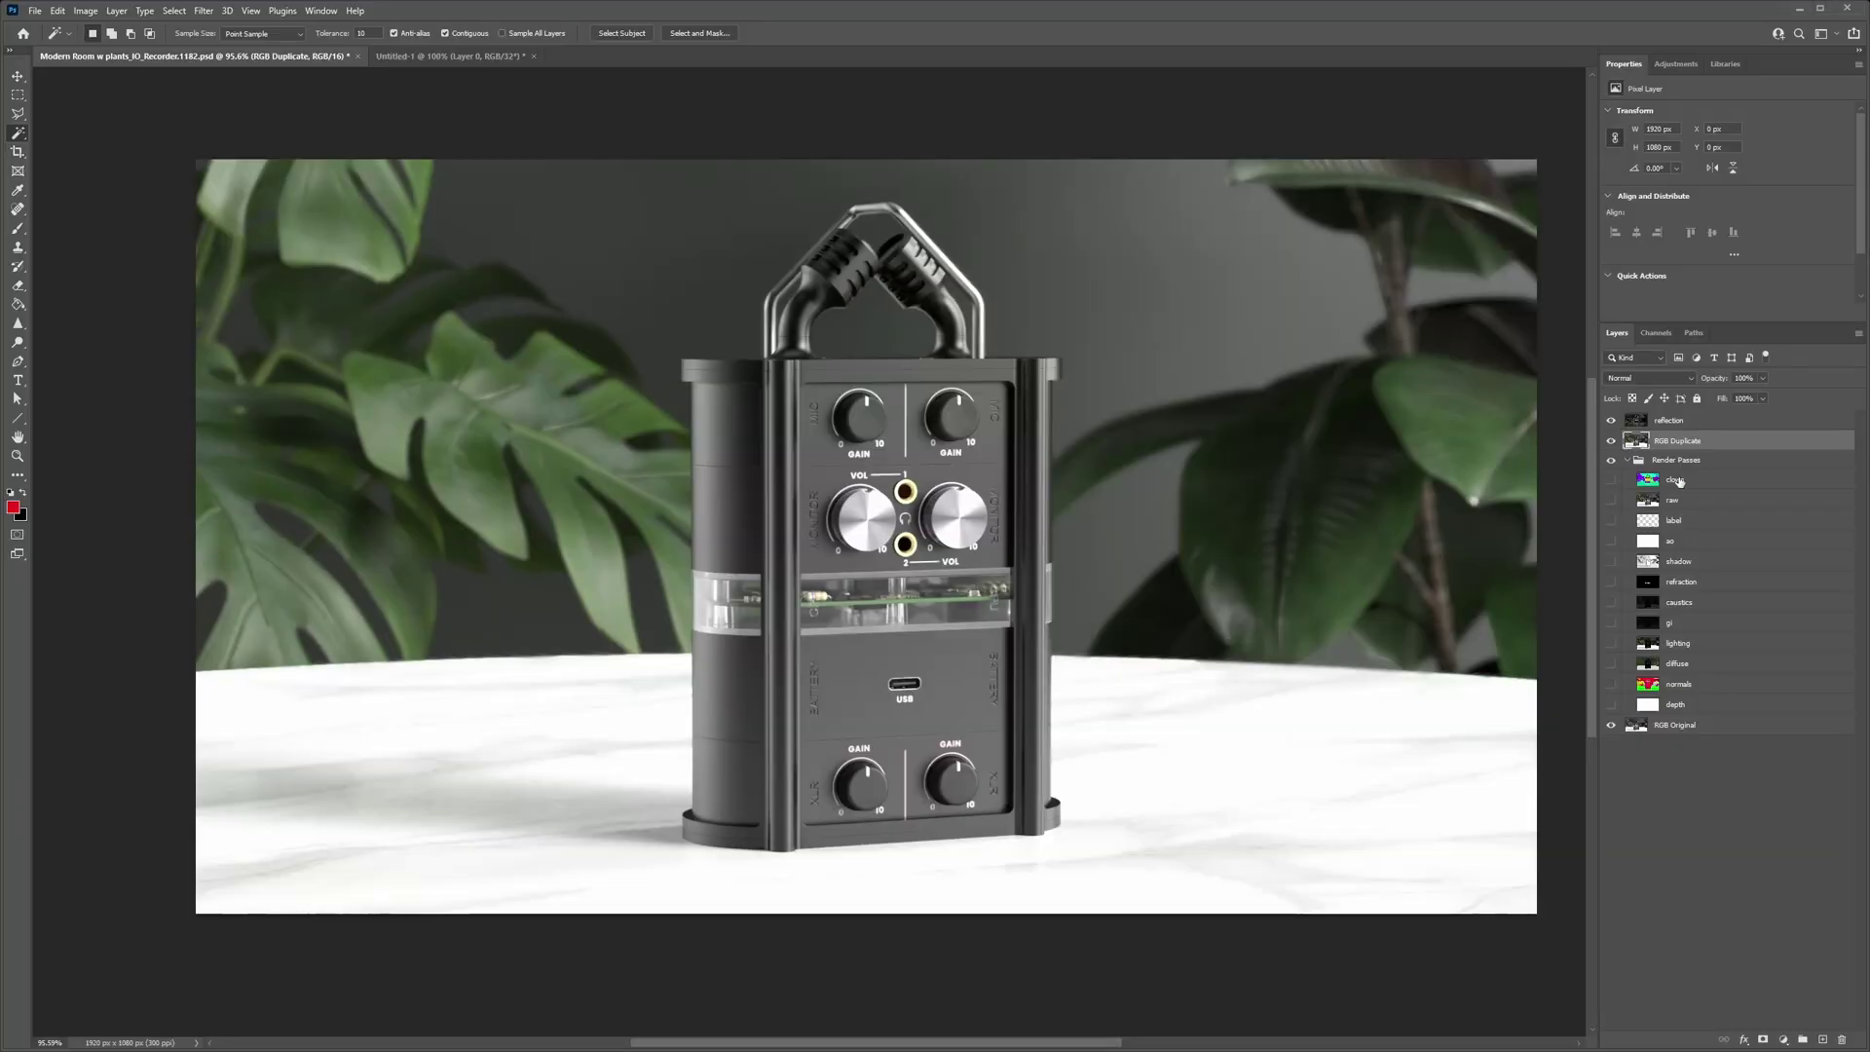
# Show the clown pass as the active layer and hide the RGB Duplicate and reflection layers
pyautogui.click(1676, 479)
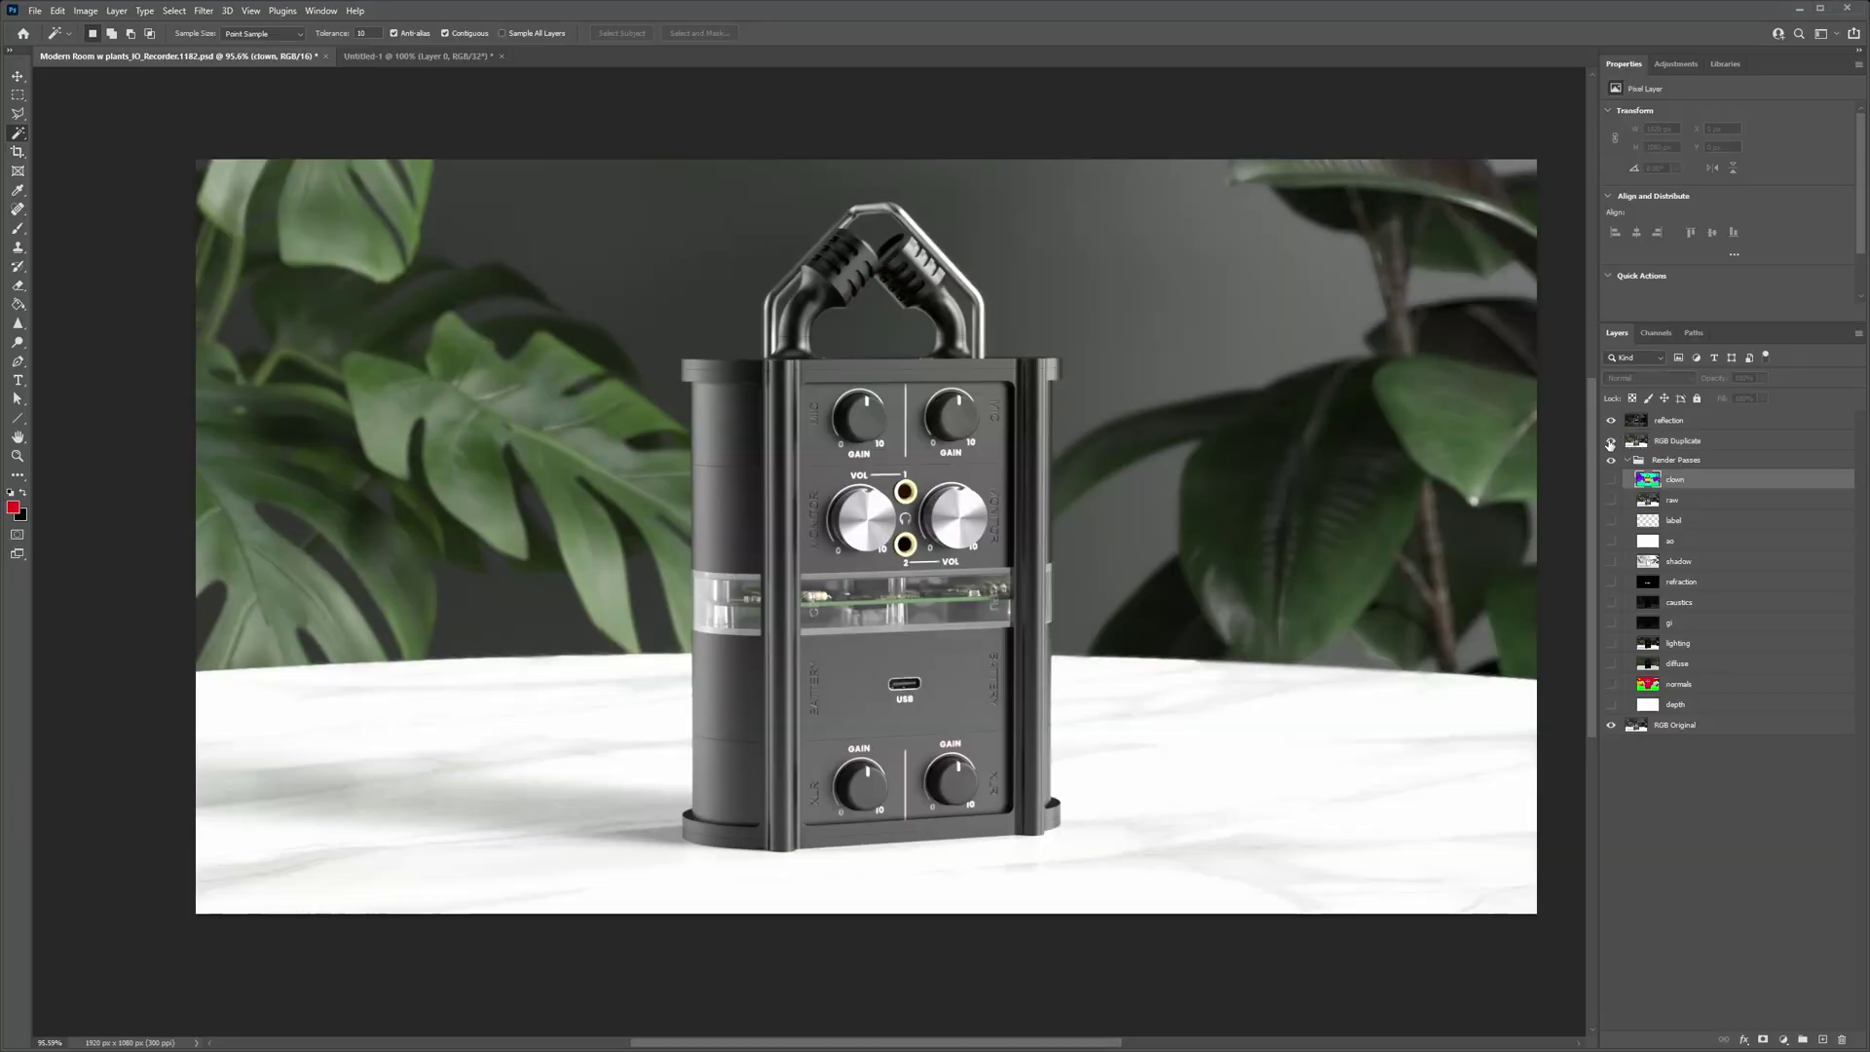
pyautogui.click(1611, 440)
pyautogui.click(1611, 420)
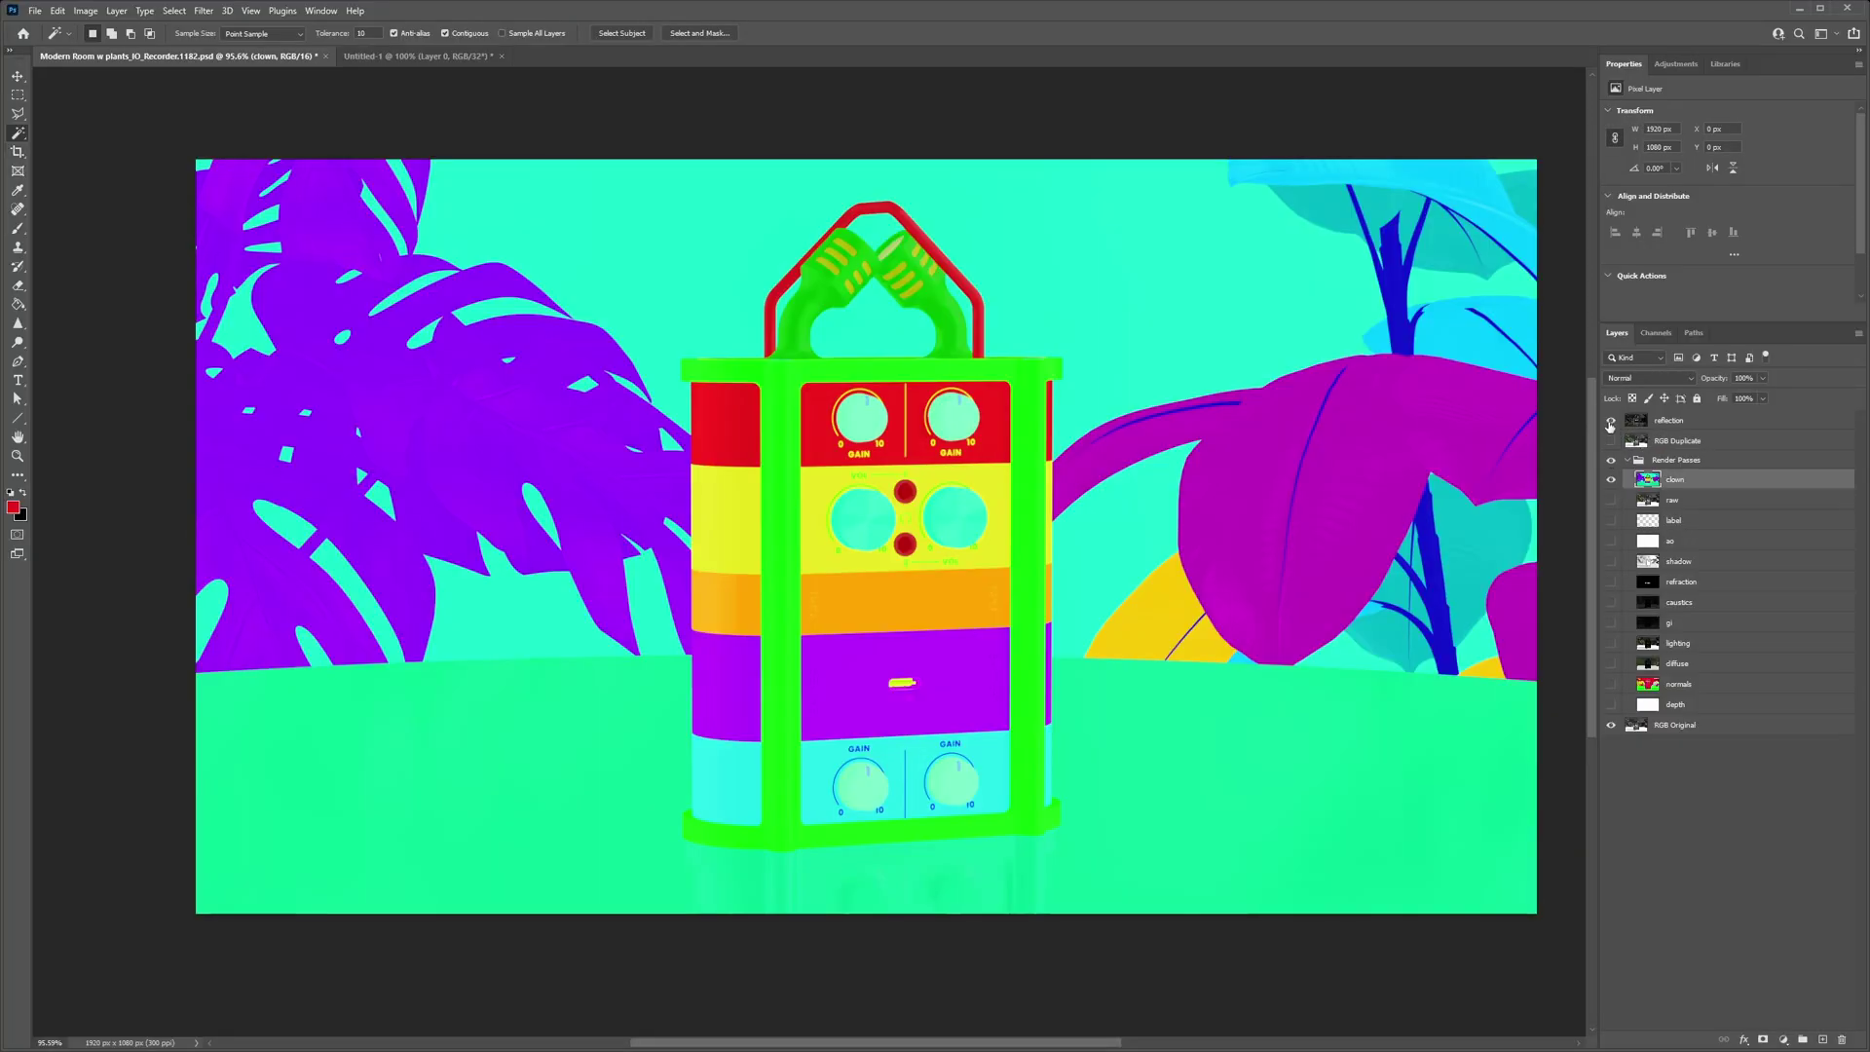
# Try Magic Wand selections on the clown pass, sampling the magenta leaf, device side, purple plant, table and background
pyautogui.click(1295, 458)
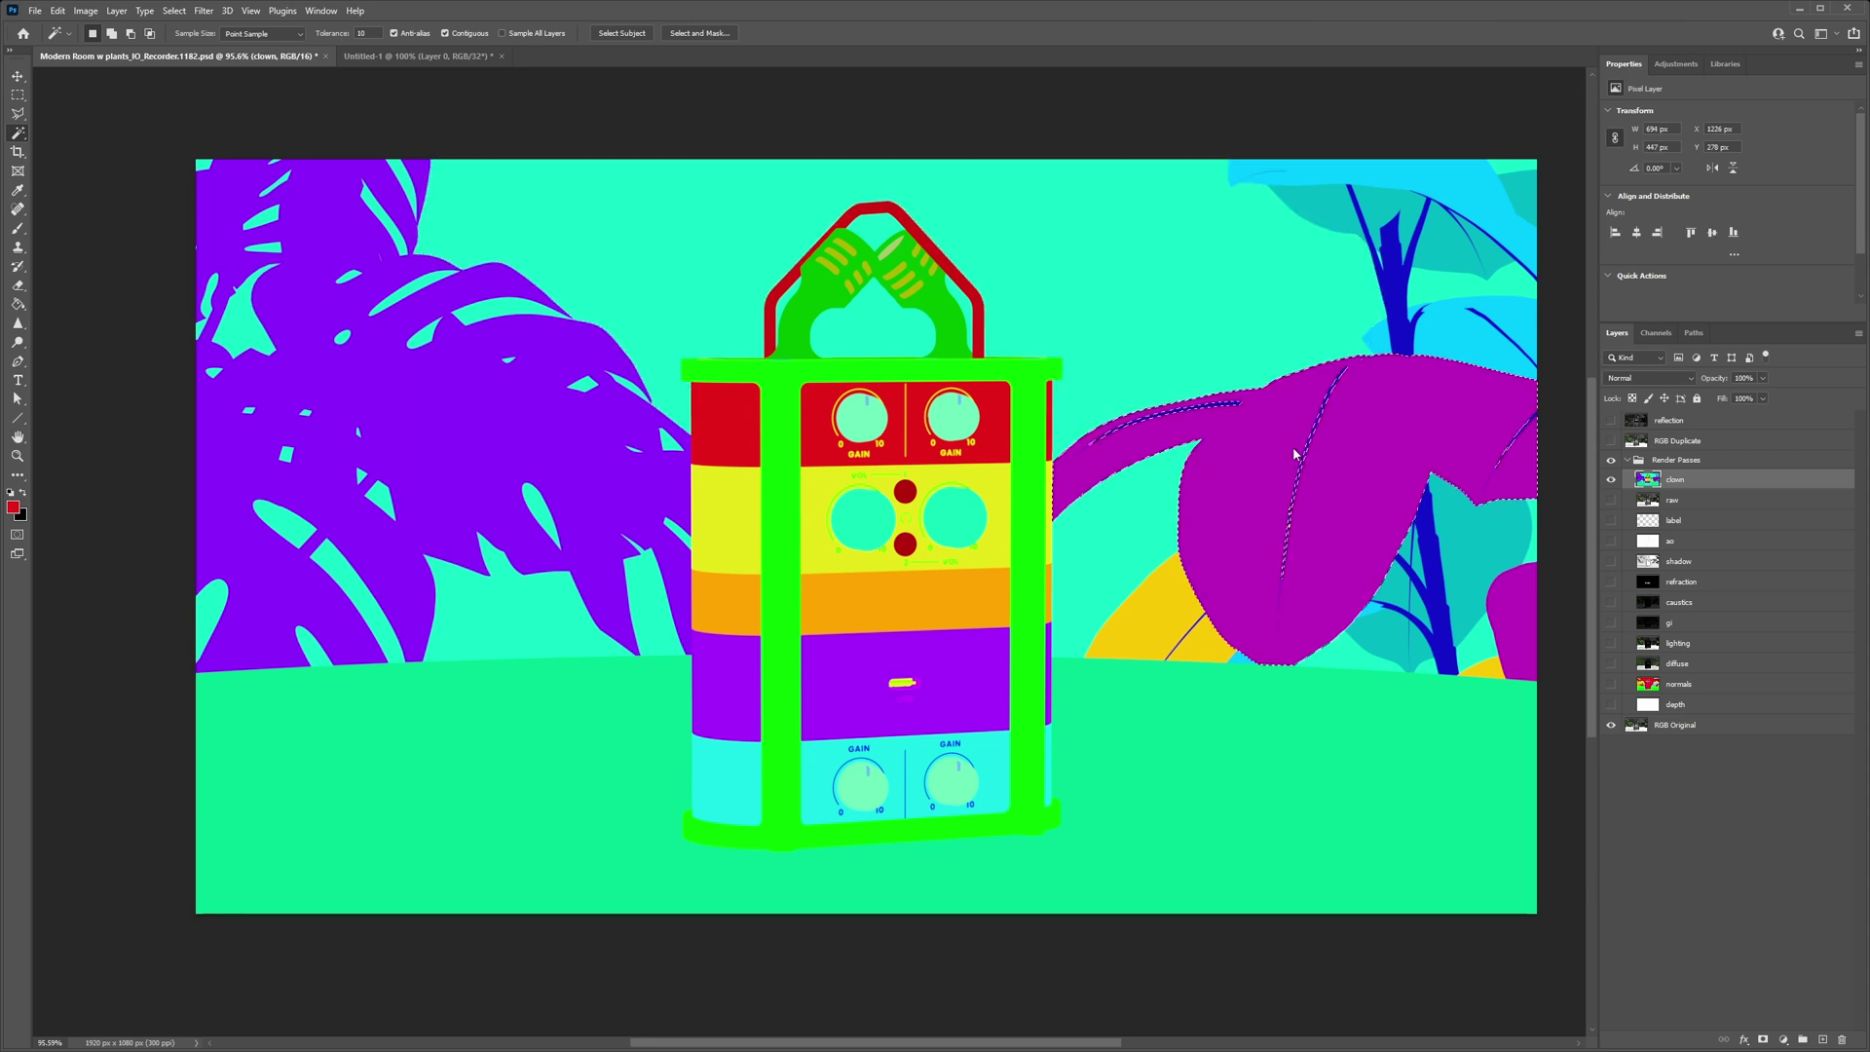
pyautogui.click(737, 480)
pyautogui.click(560, 409)
pyautogui.click(563, 709)
pyautogui.click(1085, 331)
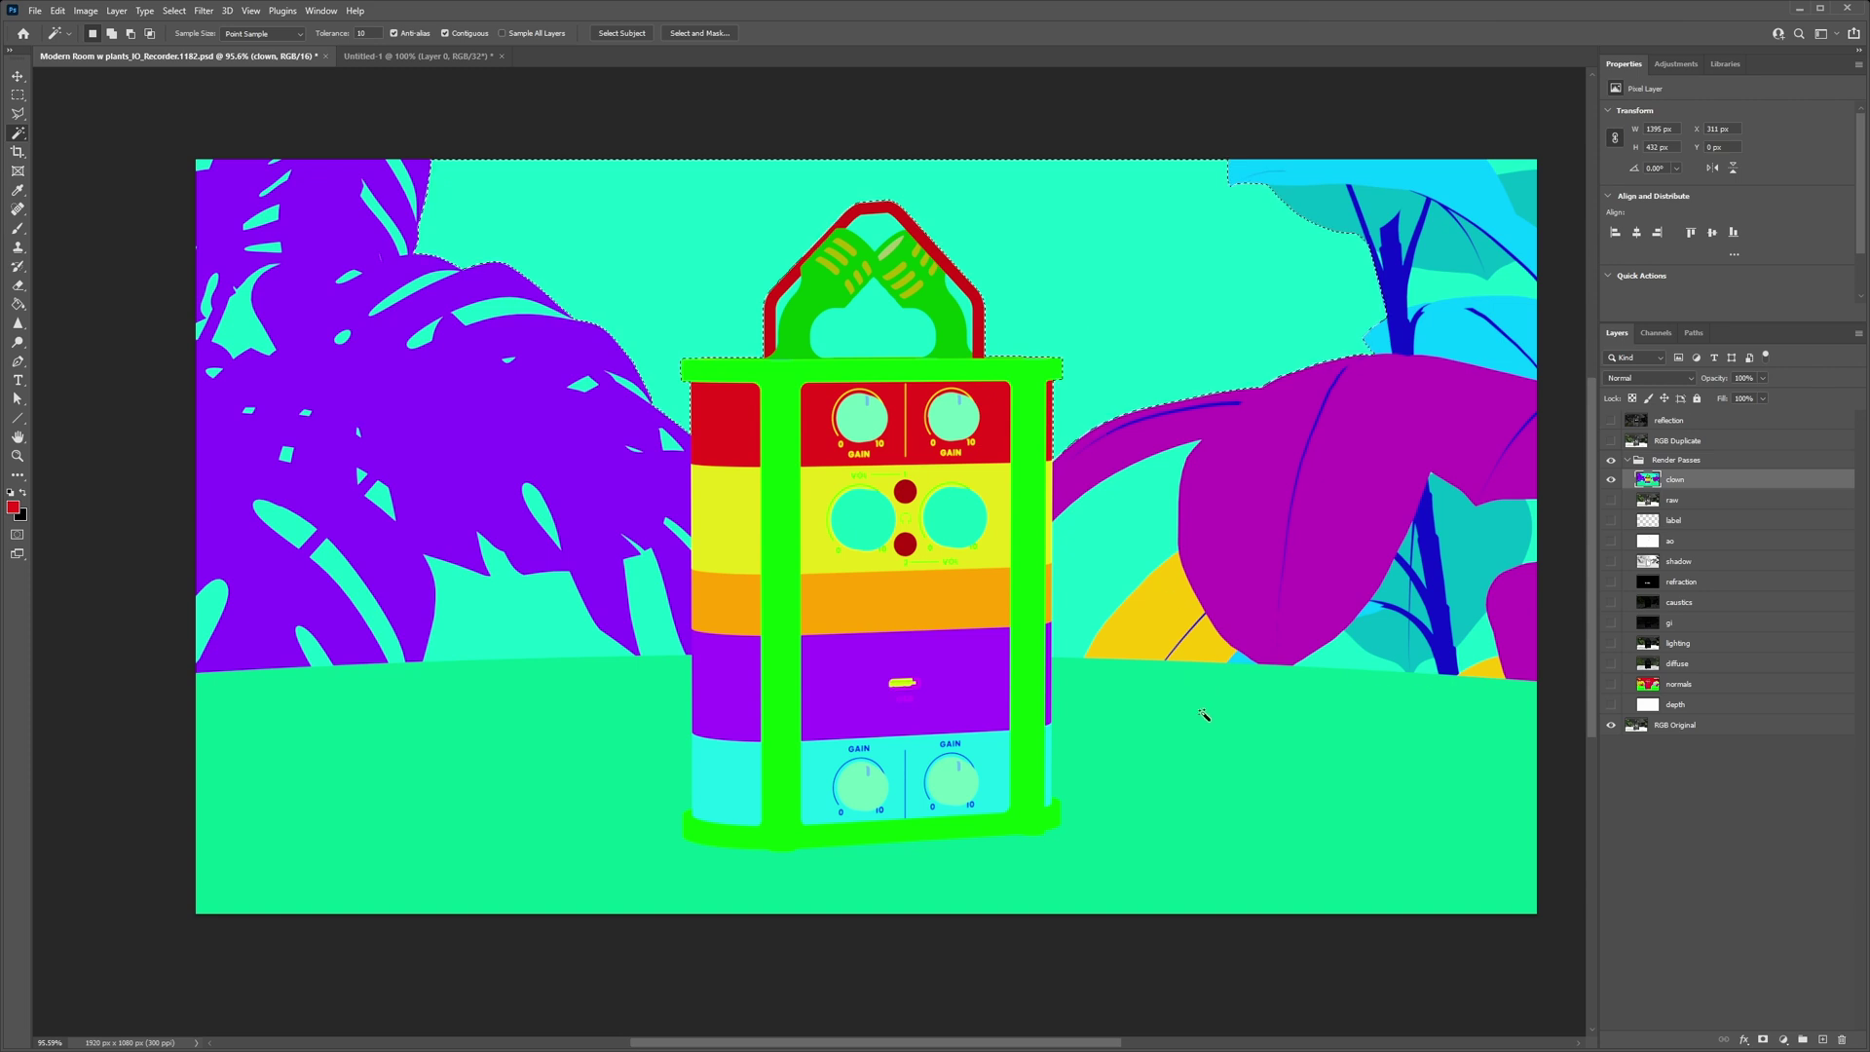
# Select the table surface in the clown pass and leave only the RGB Duplicate render visible
pyautogui.click(1214, 762)
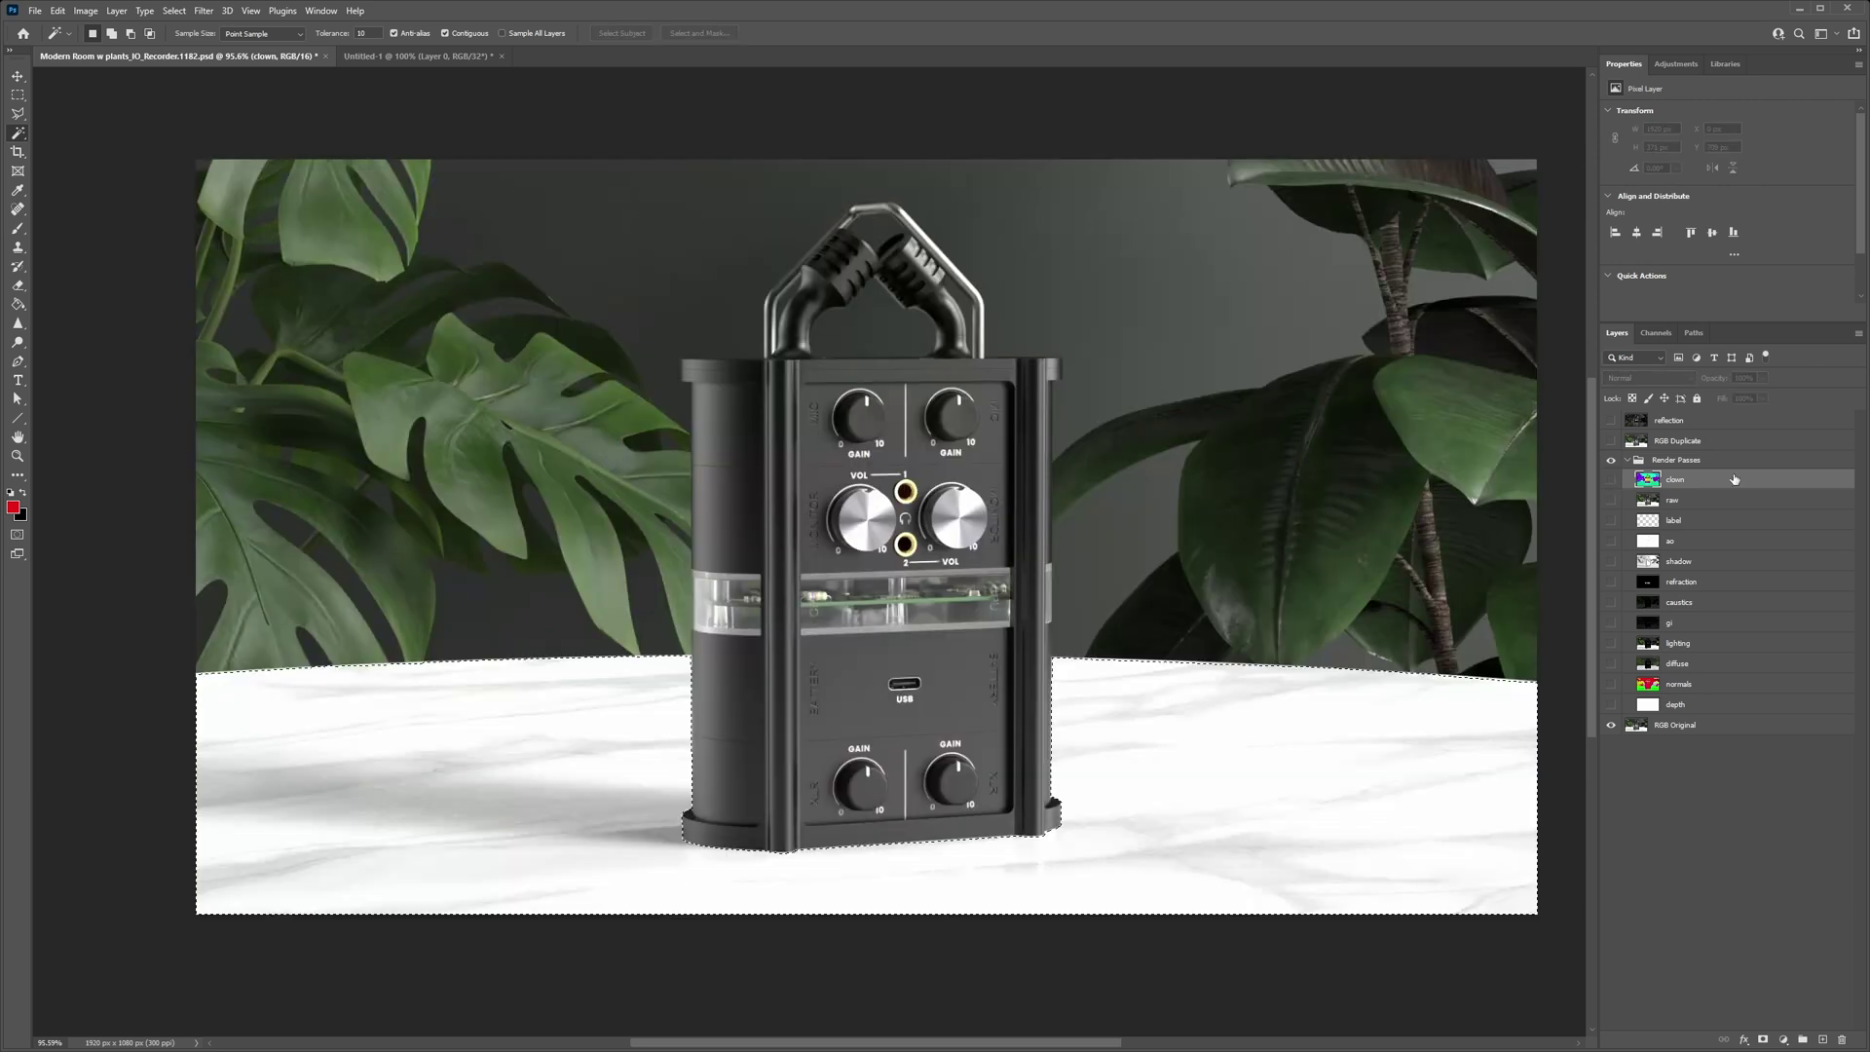
pyautogui.click(1611, 479)
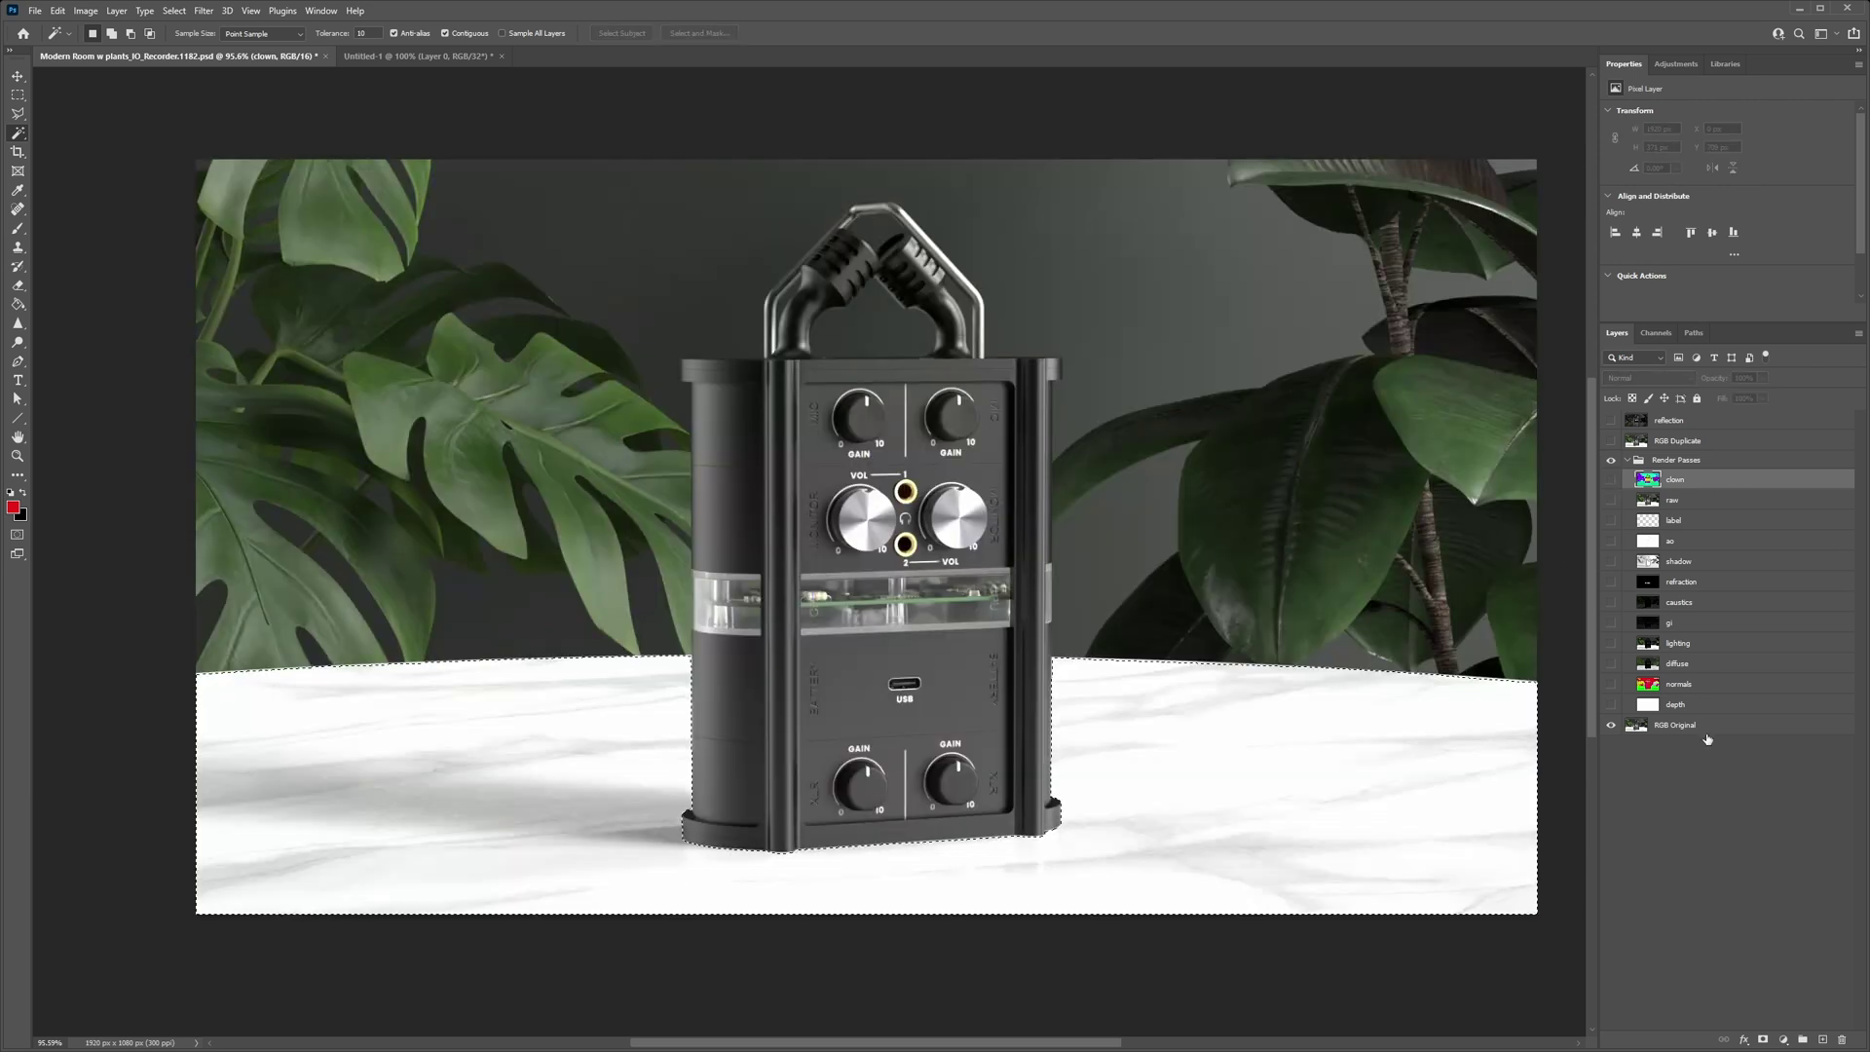
pyautogui.click(1610, 440)
pyautogui.click(1610, 725)
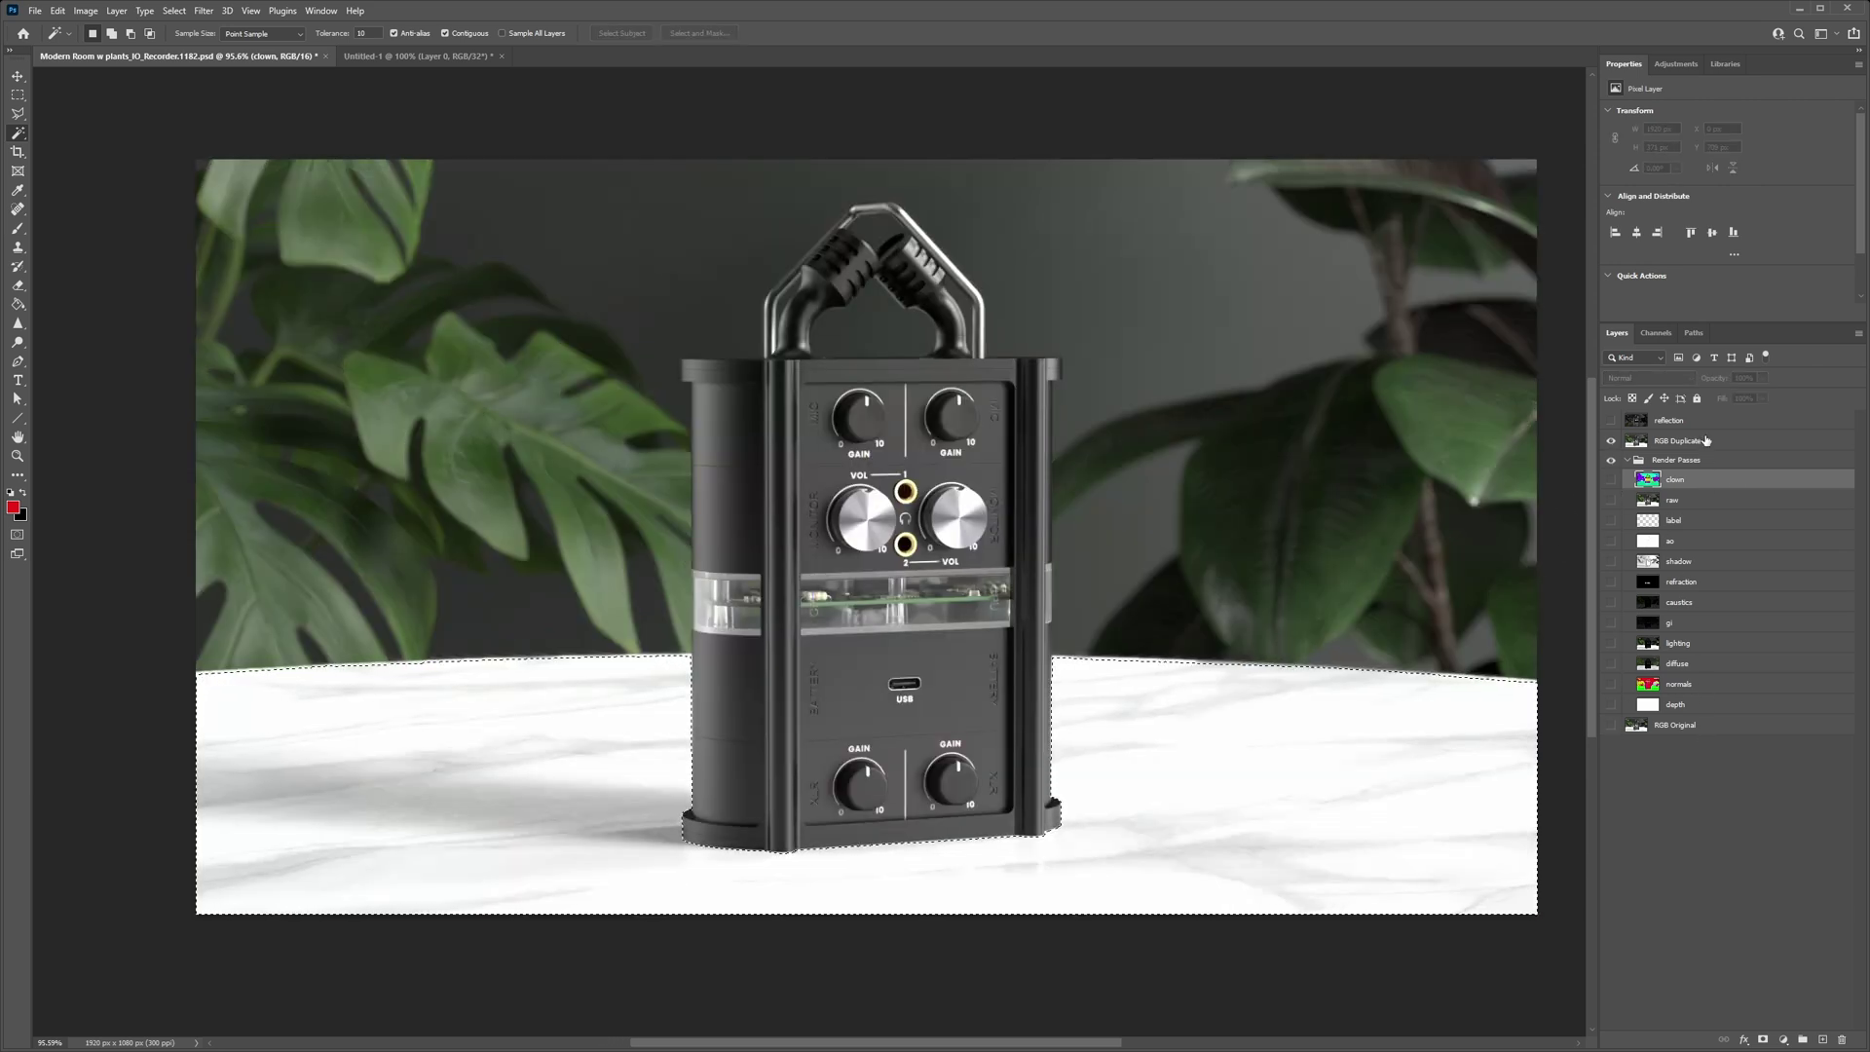
# Try masking the RGB Duplicate layer with the table selection, inspect the mask, and undo it
pyautogui.click(1678, 440)
pyautogui.click(1763, 1040)
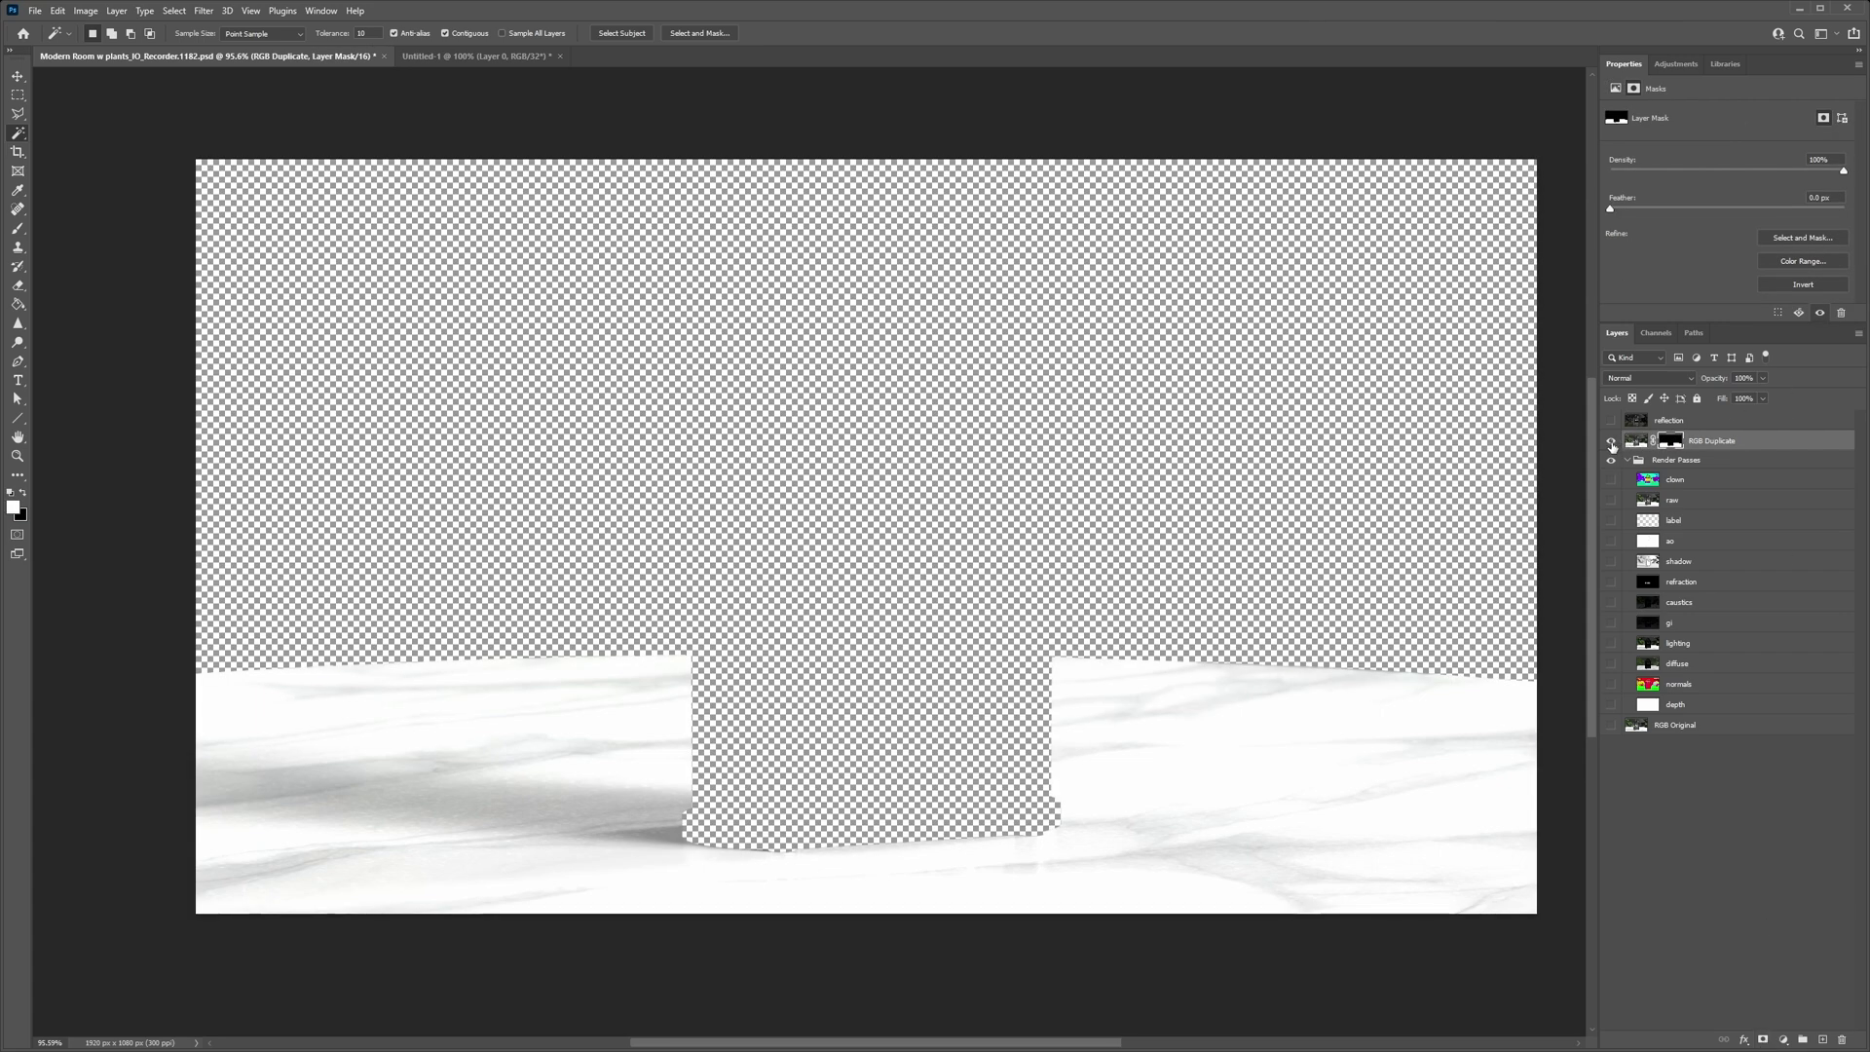
pyautogui.keyDown('alt'); pyautogui.click(1675, 443); pyautogui.keyUp('alt')
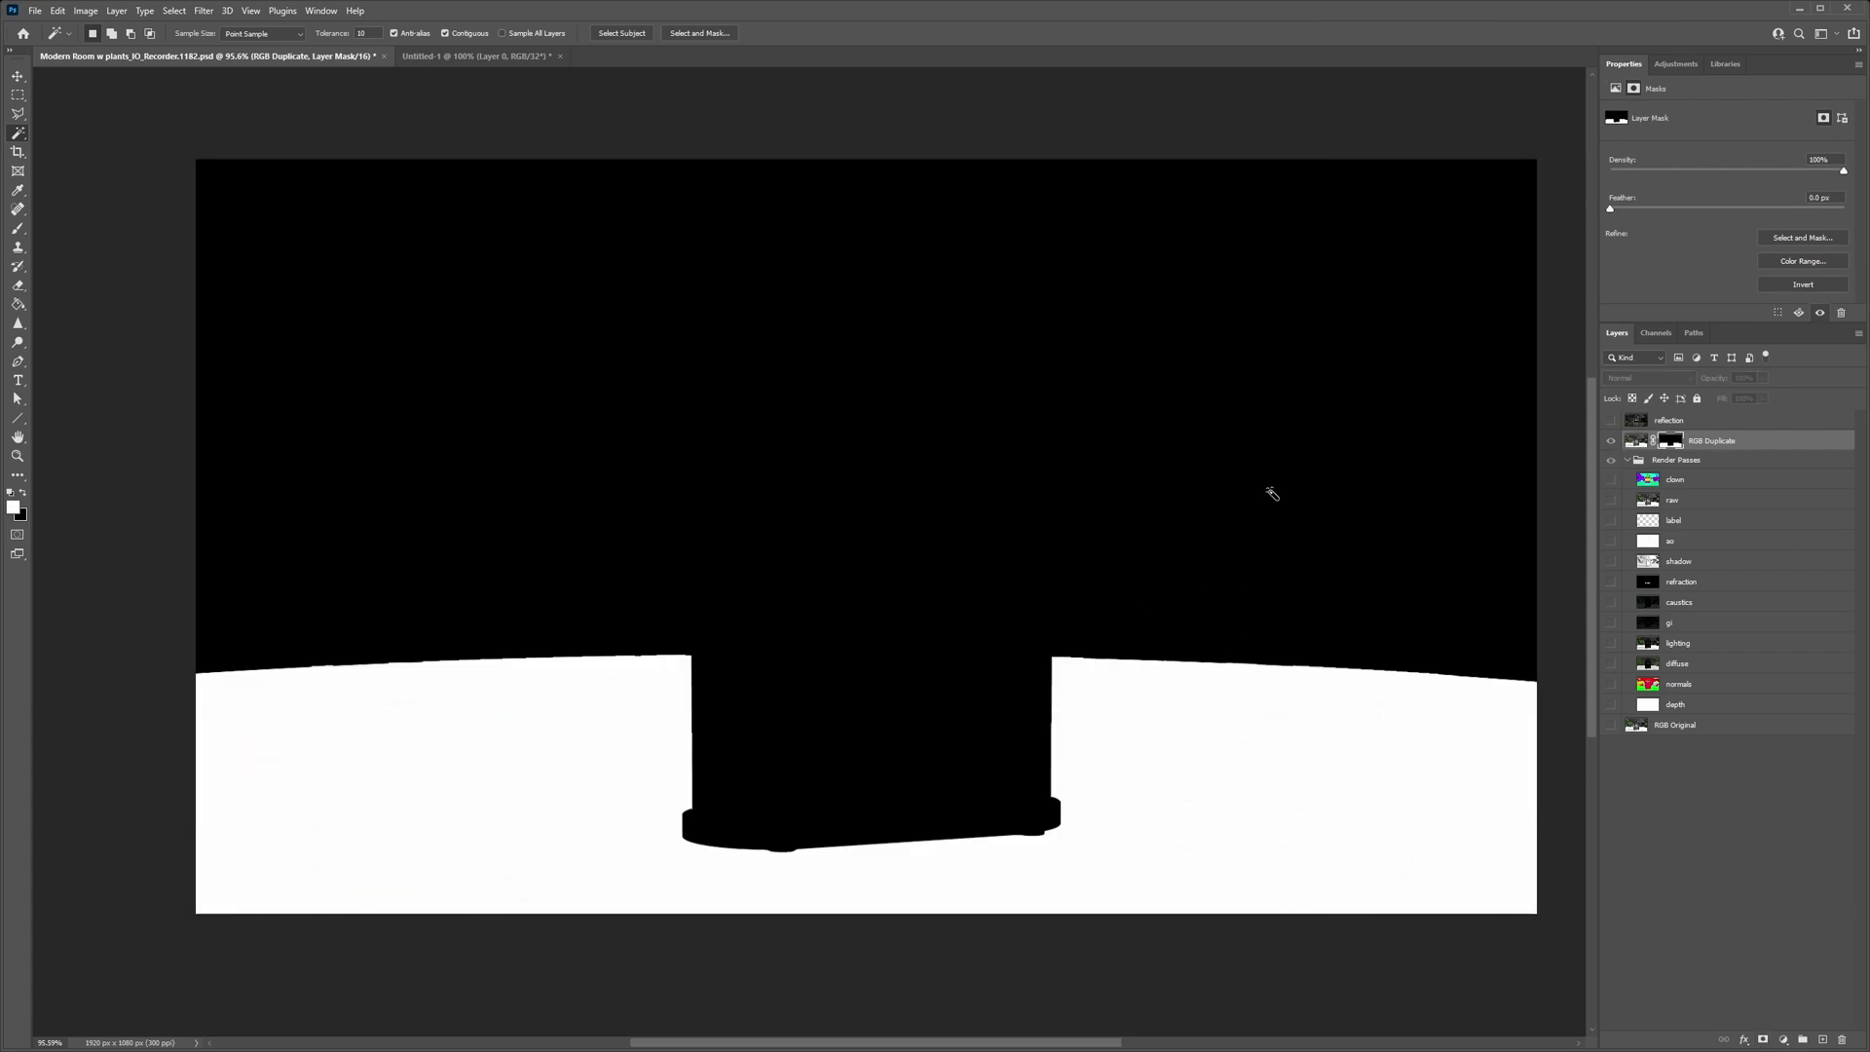
pyautogui.keyDown('alt'); pyautogui.click(1675, 443); pyautogui.keyUp('alt')
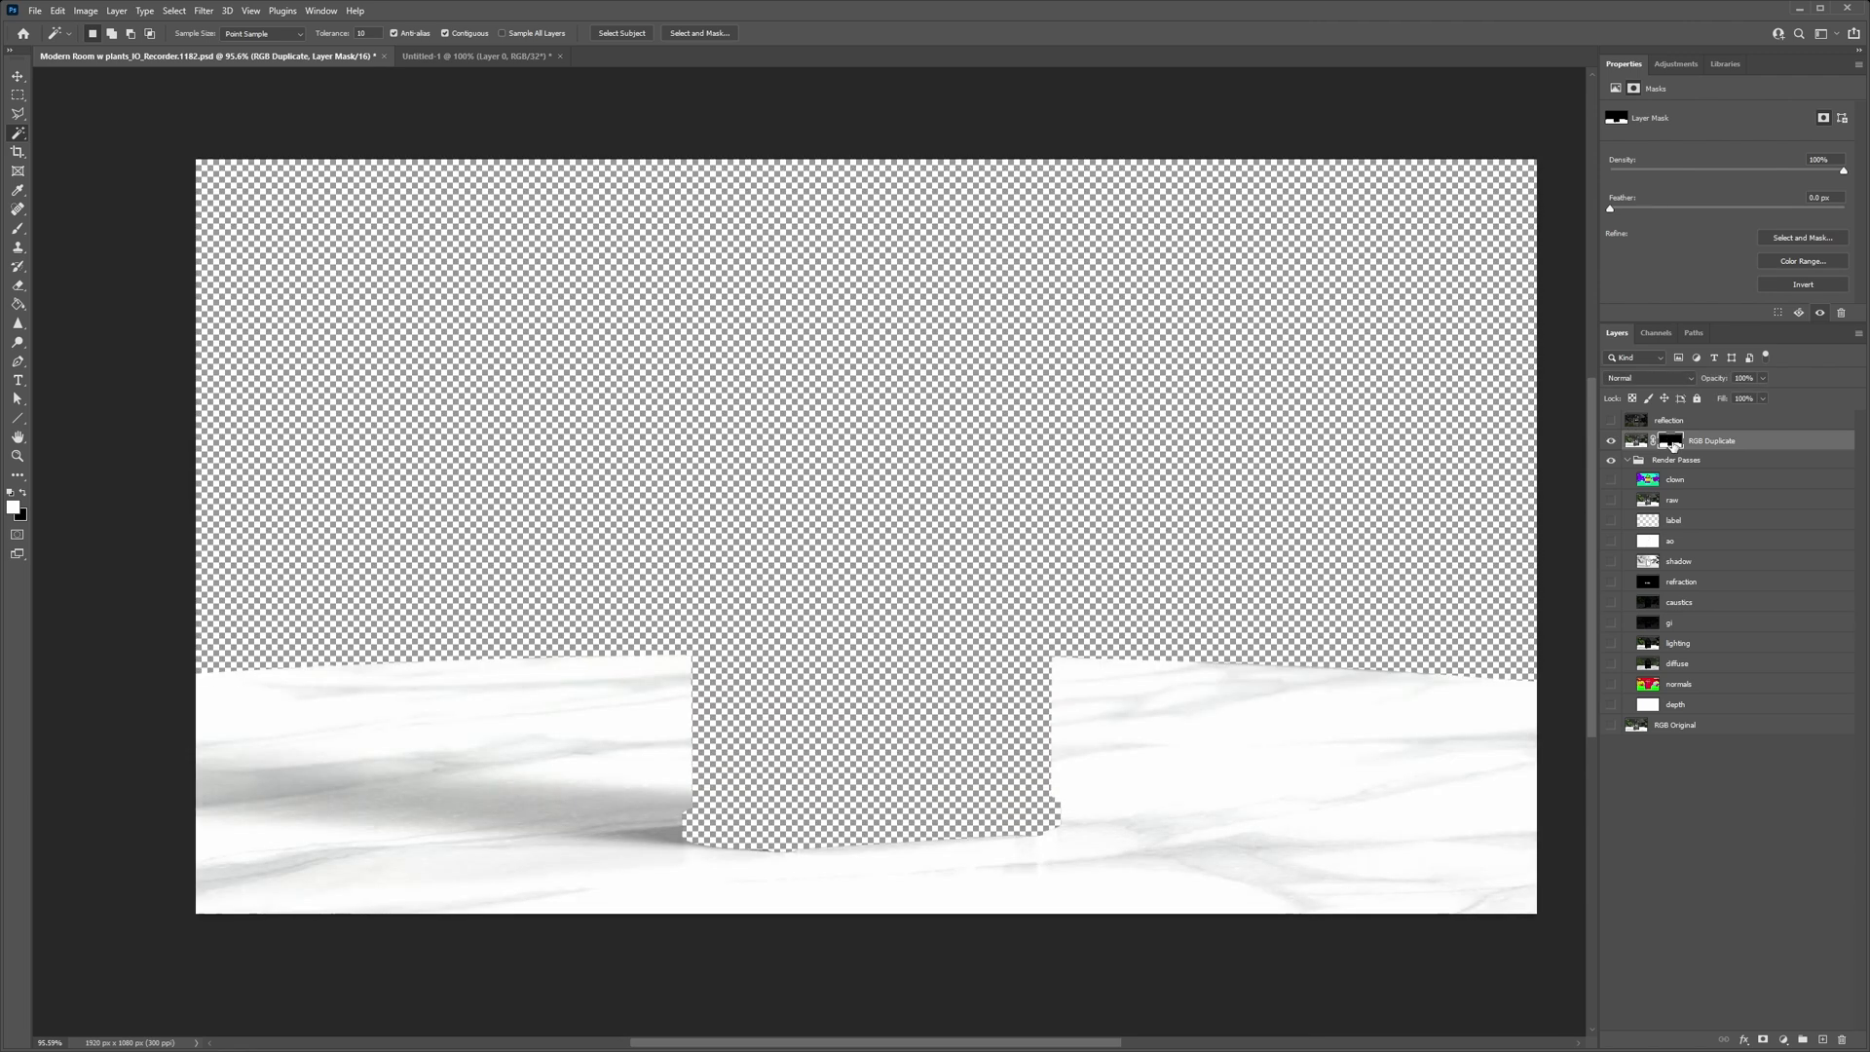
pyautogui.hotkey('ctrl', 'z')
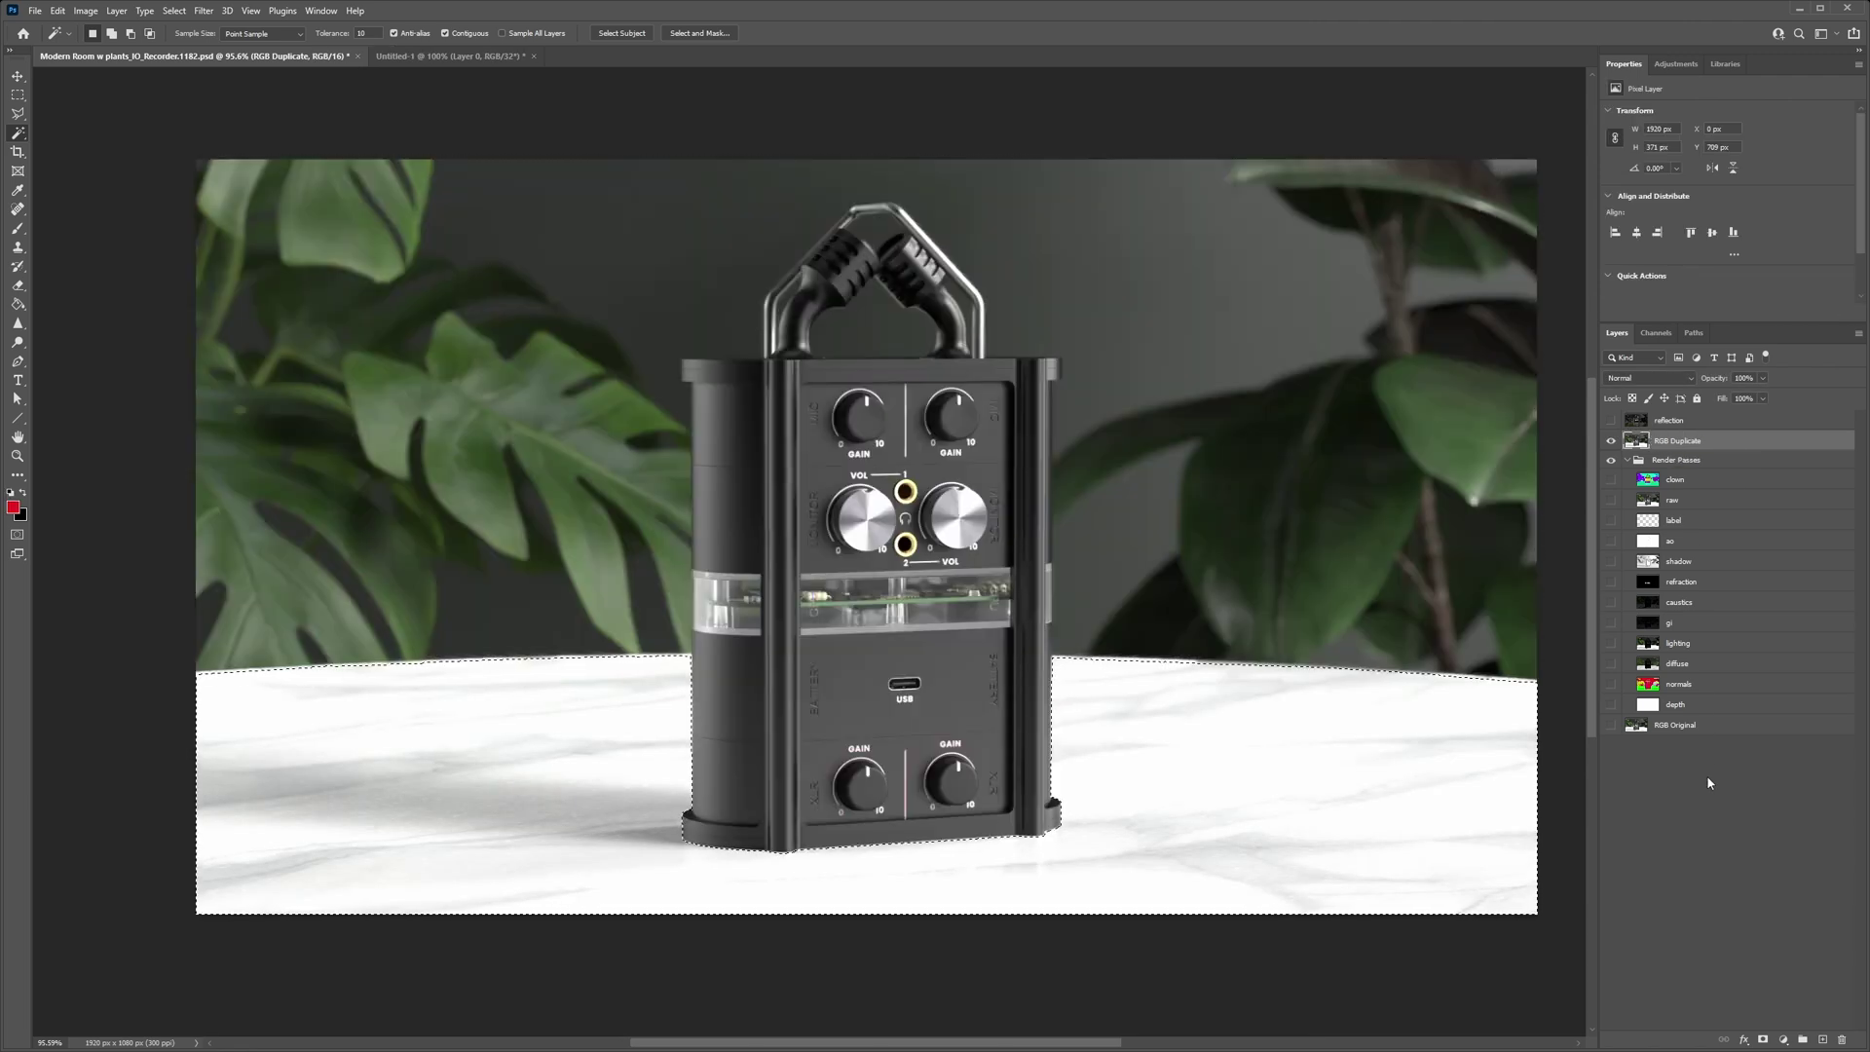
# Add an Exposure adjustment masked to the table selection above RGB Duplicate and set its exposure to about -0.44
pyautogui.click(1784, 1039)
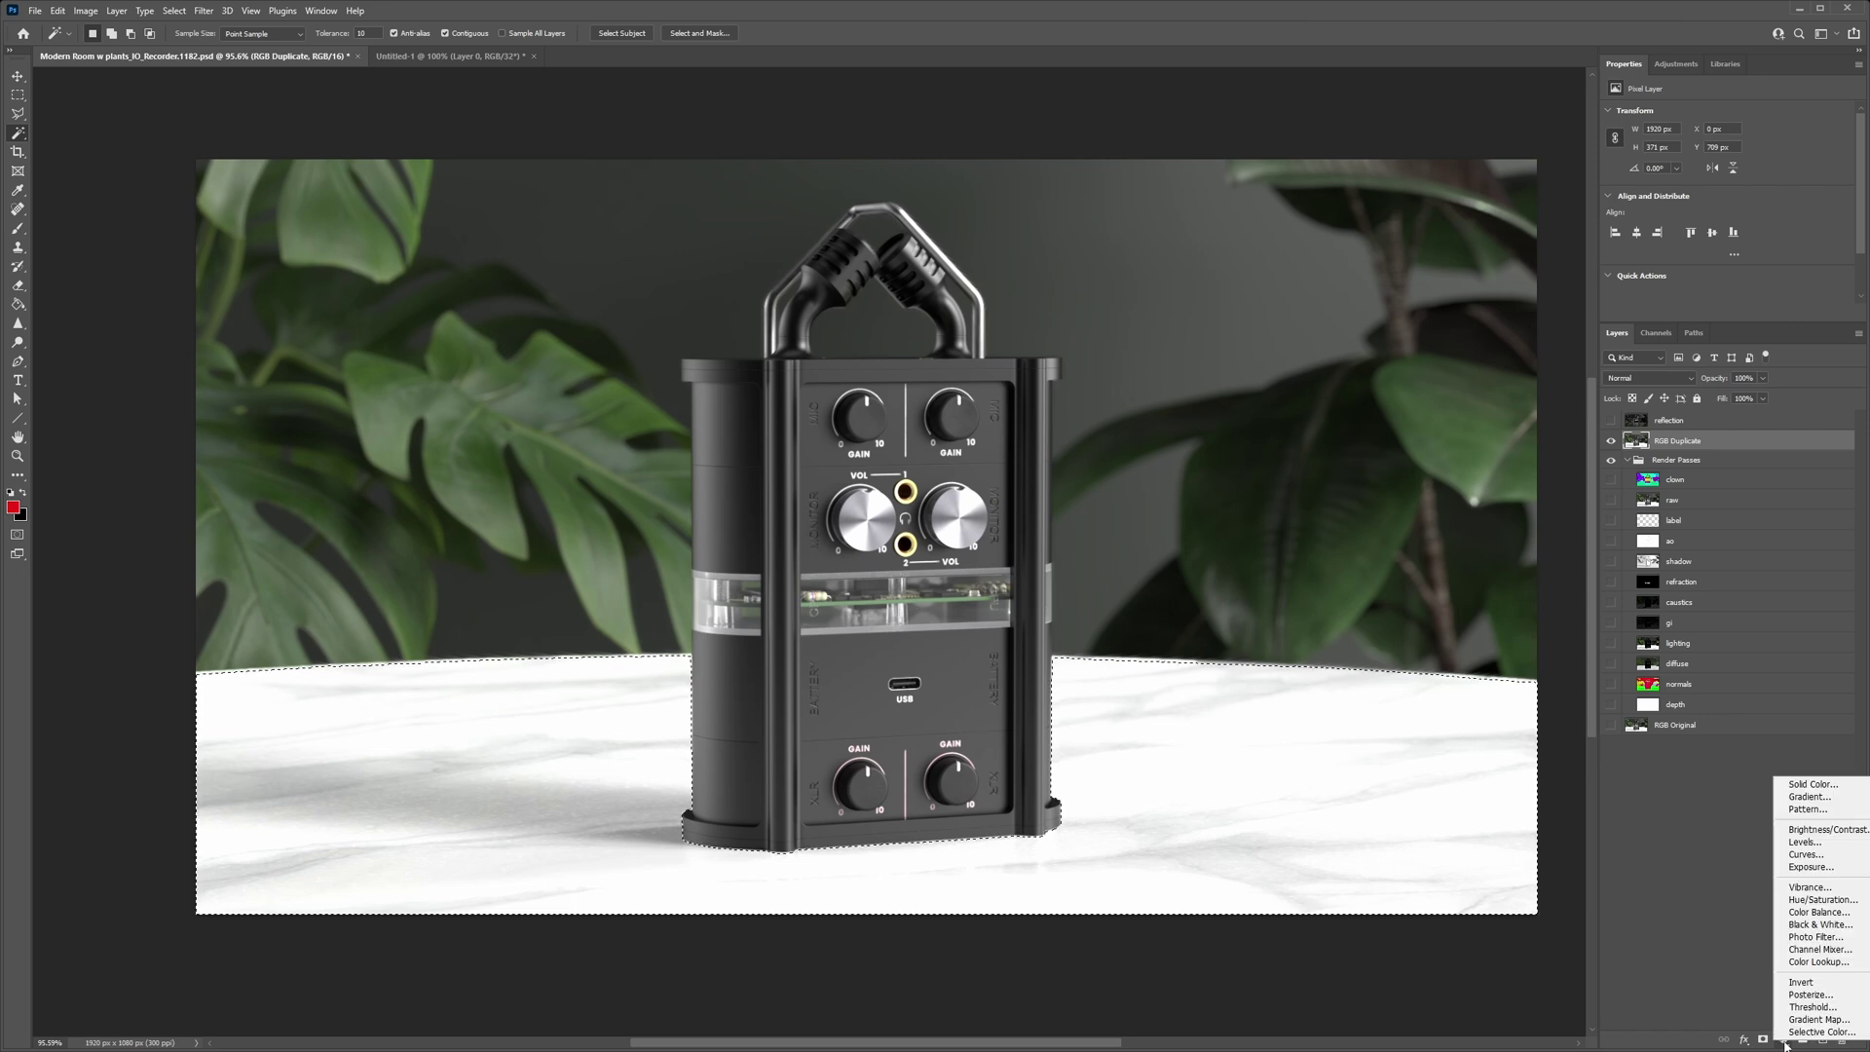
pyautogui.click(1812, 867)
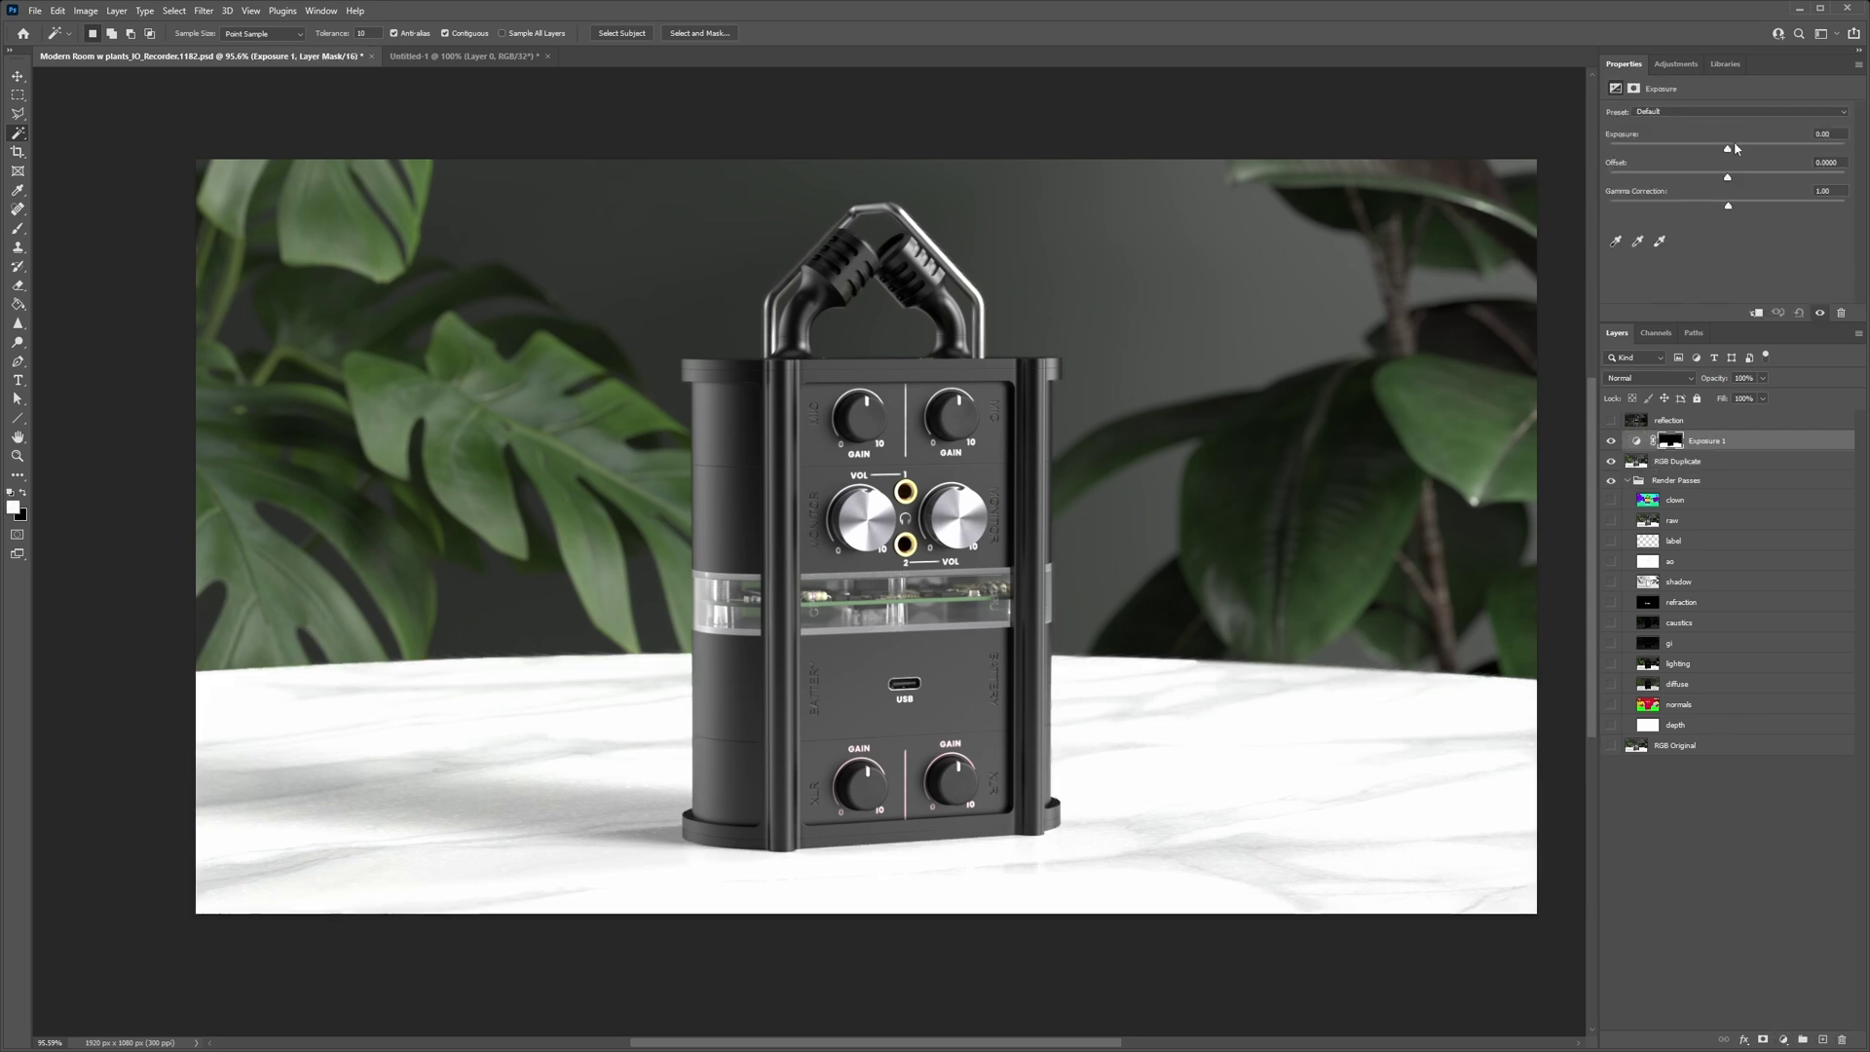
pyautogui.moveTo(1735, 145)
pyautogui.mouseDown()
pyautogui.moveTo(1763, 146)
pyautogui.moveTo(1701, 145)
pyautogui.moveTo(1726, 142)
pyautogui.mouseUp()
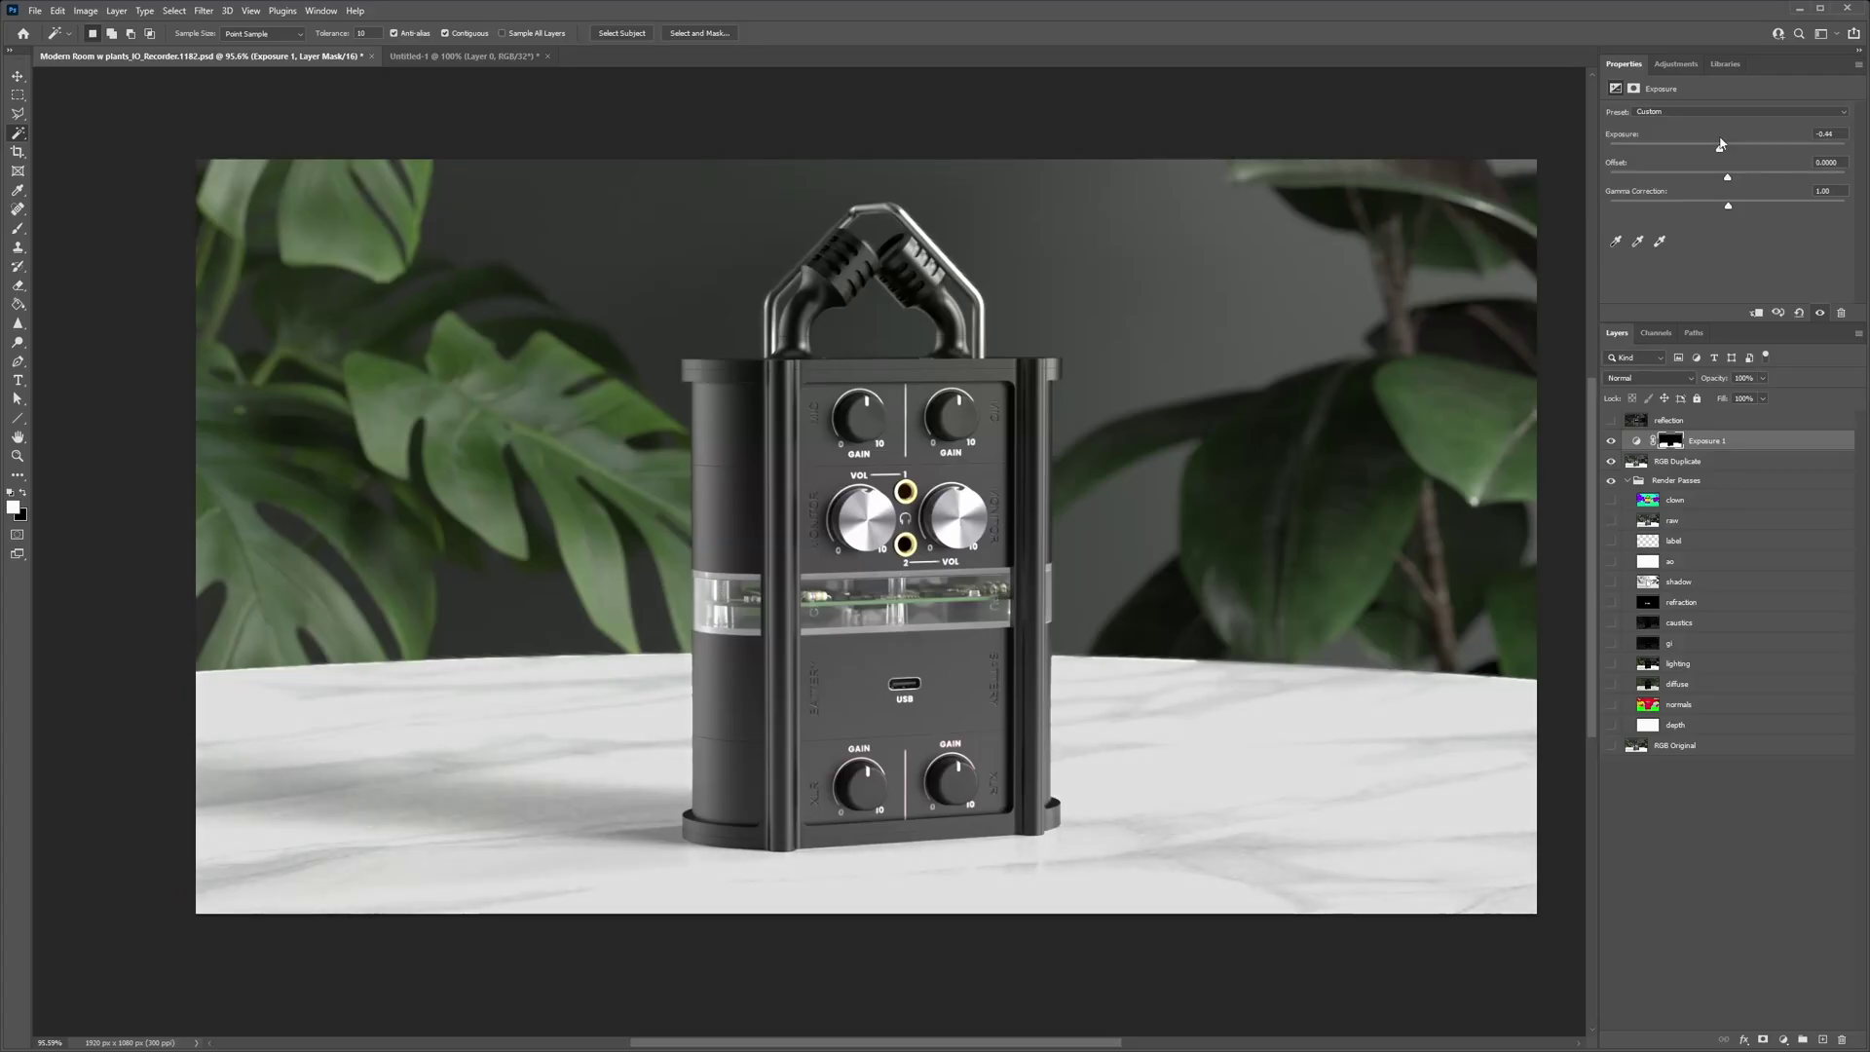
# Display the Exposure 1 layer mask and paint white over the background area beside the device with the Brush
pyautogui.keyDown('alt'); pyautogui.click(1670, 442); pyautogui.keyUp('alt')
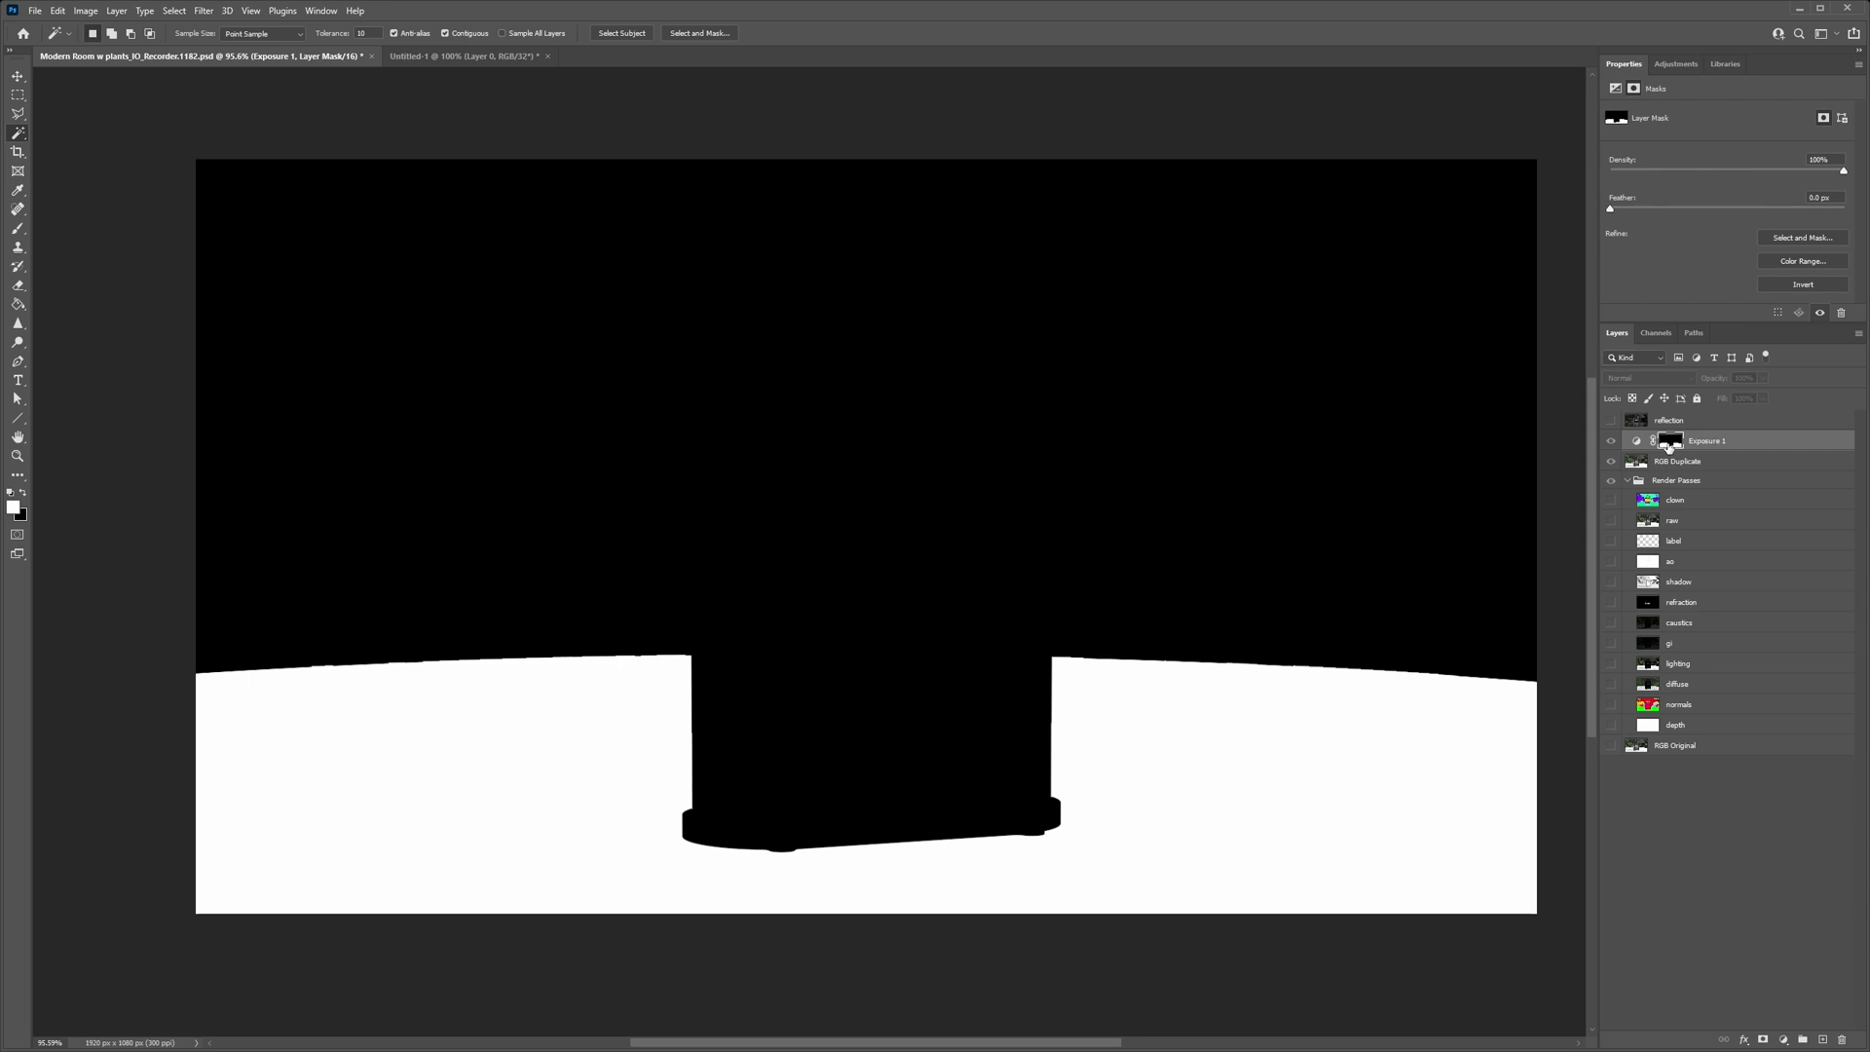
pyautogui.press('b')
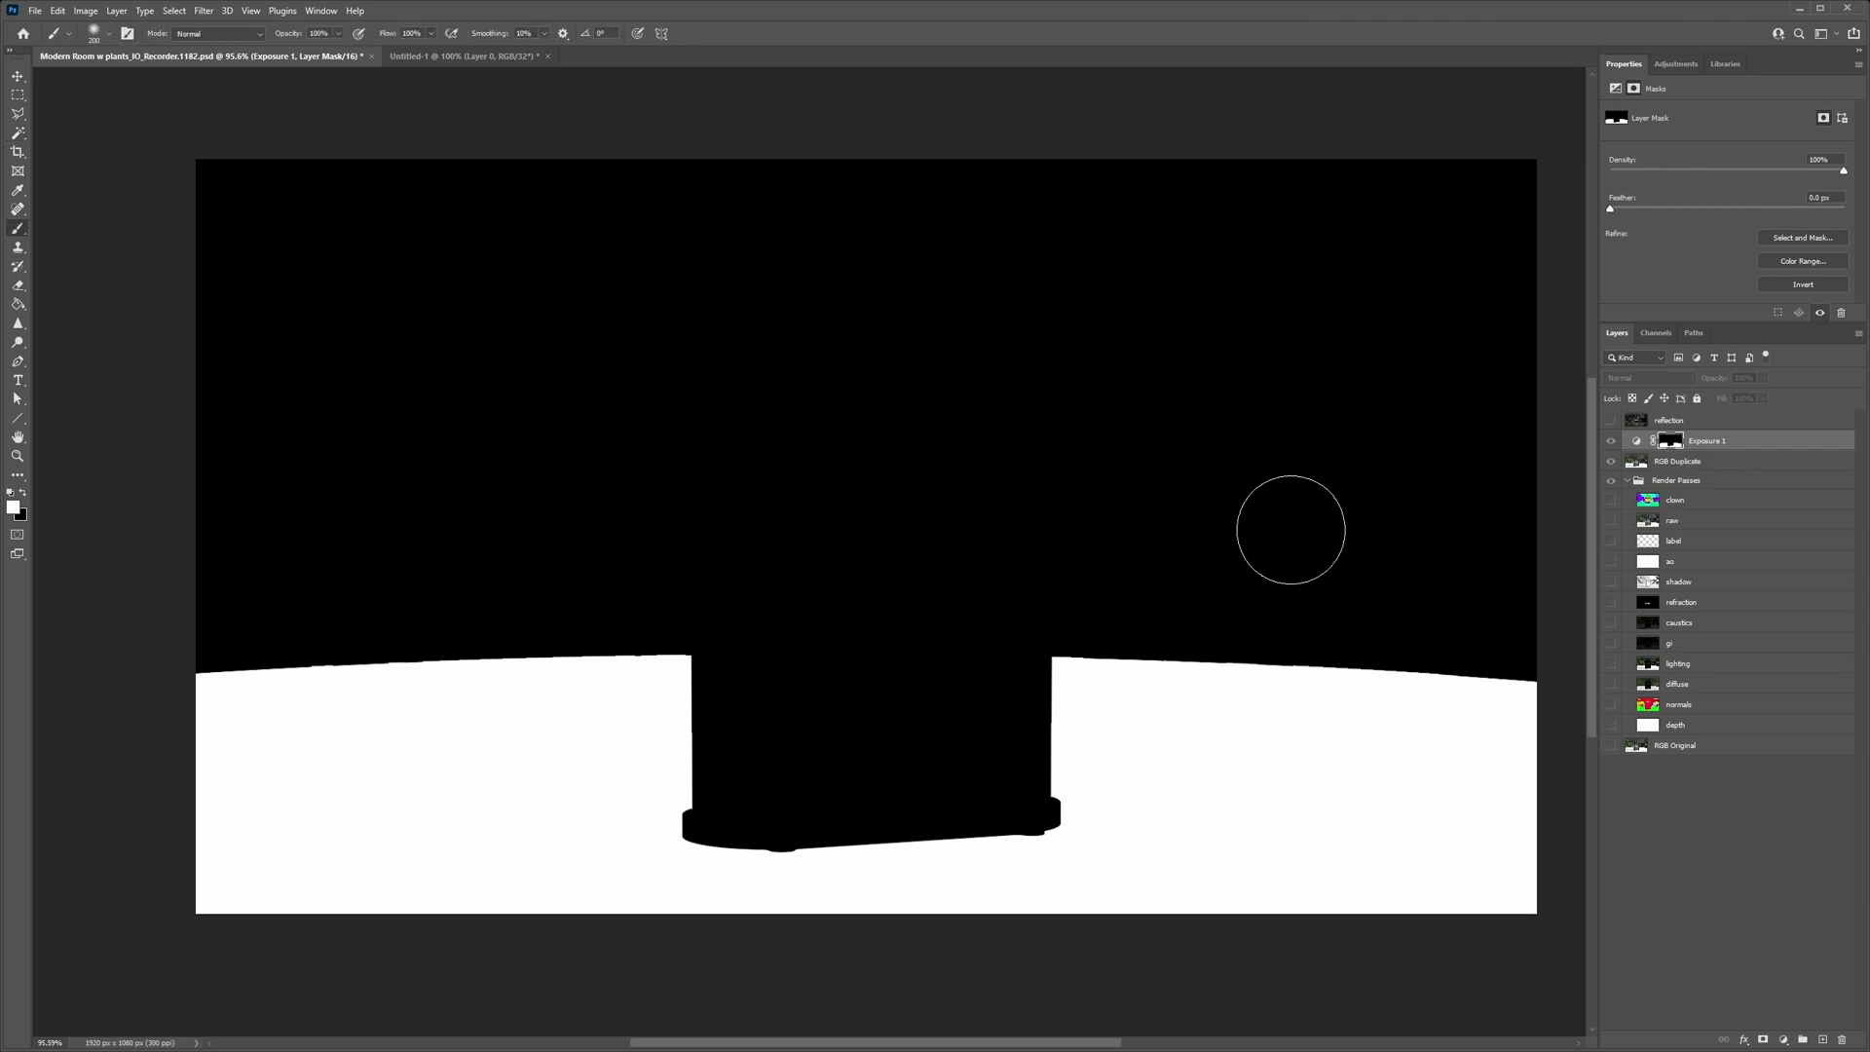
pyautogui.moveTo(1218, 258)
pyautogui.mouseDown()
pyautogui.moveTo(1220, 211)
pyautogui.moveTo(1236, 242)
pyautogui.moveTo(1349, 246)
pyautogui.moveTo(1282, 195)
pyautogui.moveTo(1424, 244)
pyautogui.moveTo(1474, 206)
pyautogui.moveTo(1544, 239)
pyautogui.mouseUp()
pyautogui.keyDown('alt'); pyautogui.click(1673, 444); pyautogui.keyUp('alt')
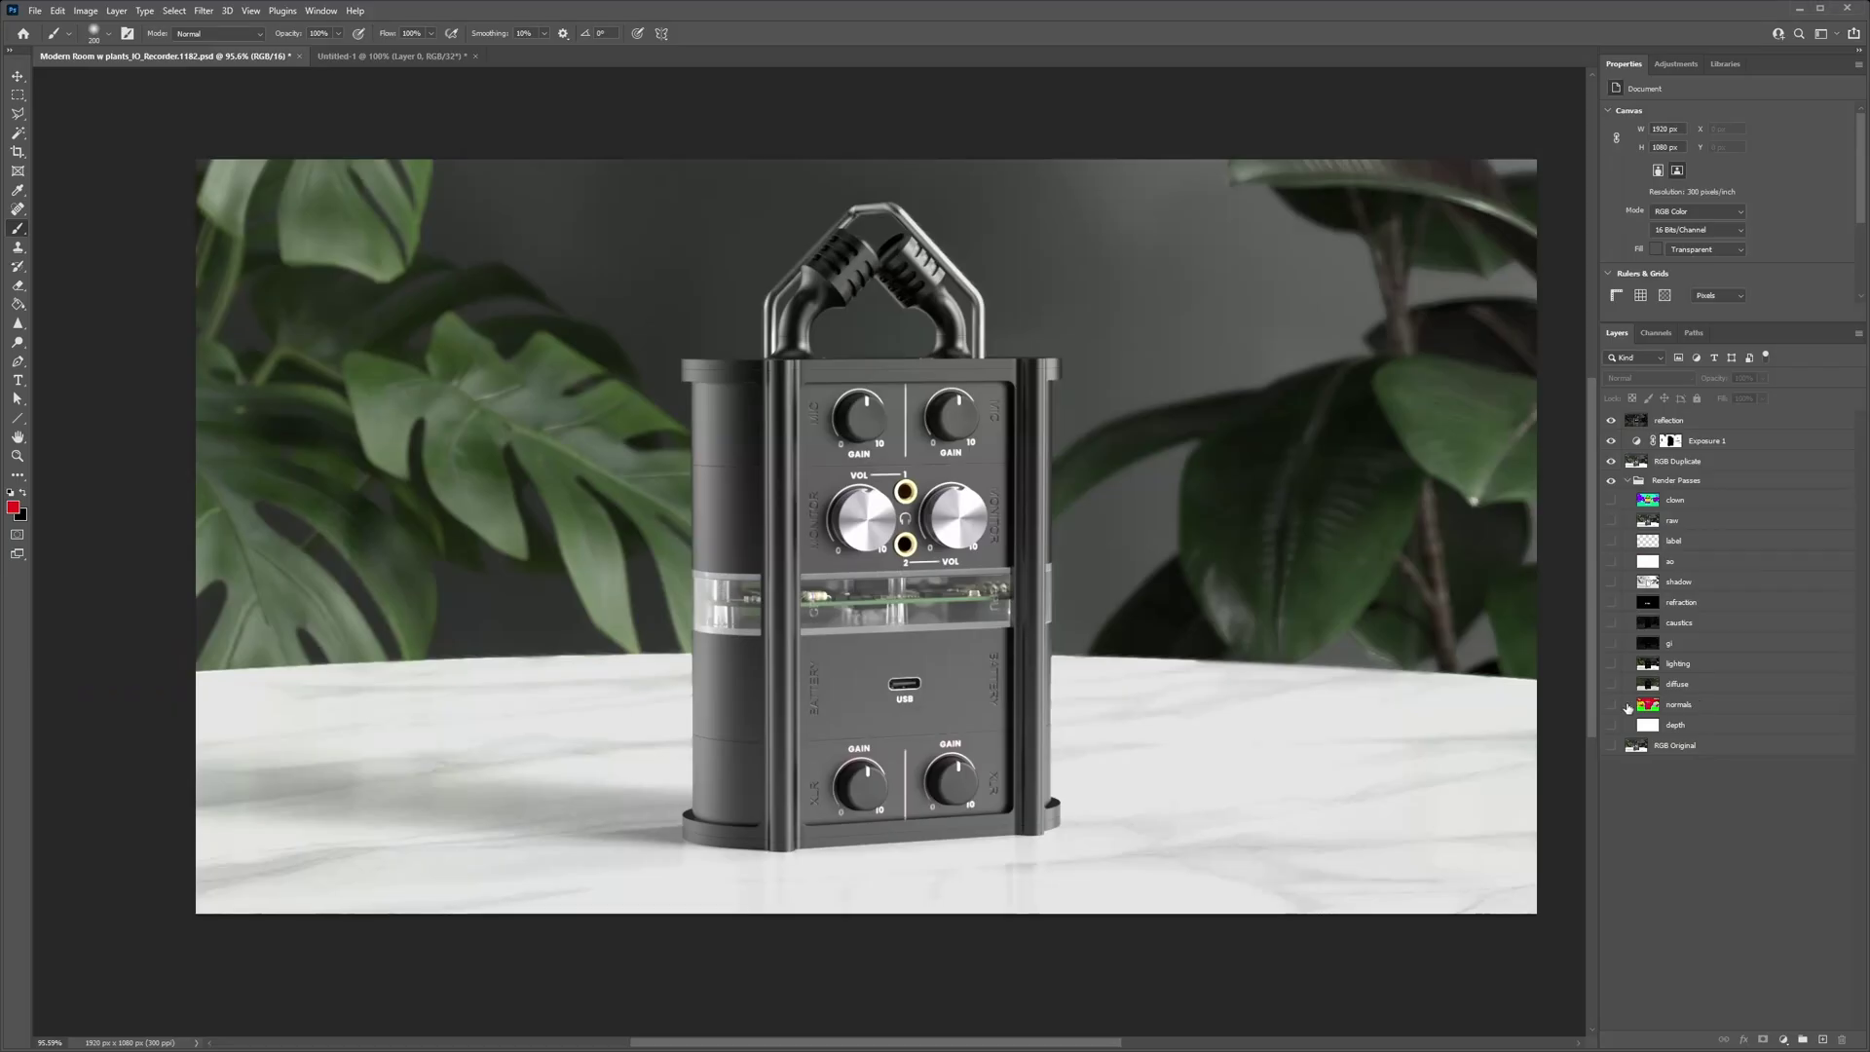
# Hide the reflection, Exposure 1 and RGB Duplicate layers and make the visible normals pass the active layer
pyautogui.click(1611, 462)
pyautogui.click(1720, 727)
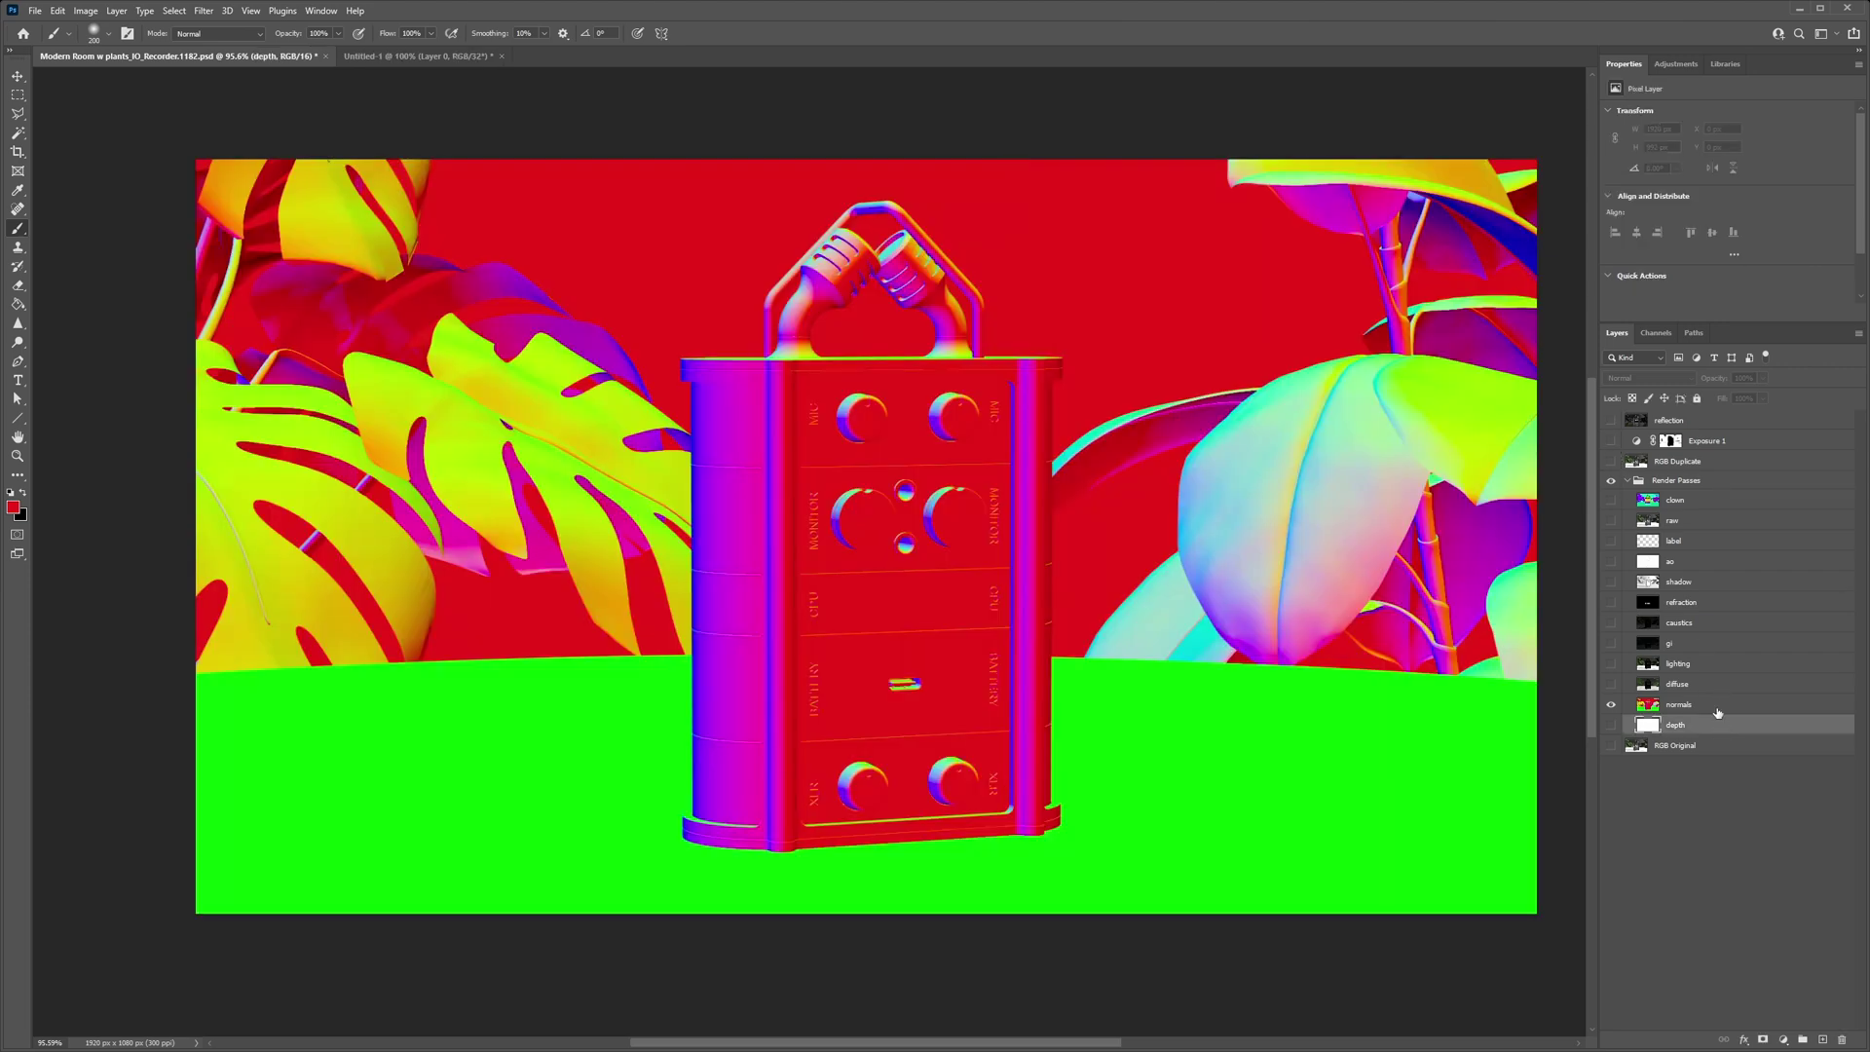
pyautogui.click(1718, 705)
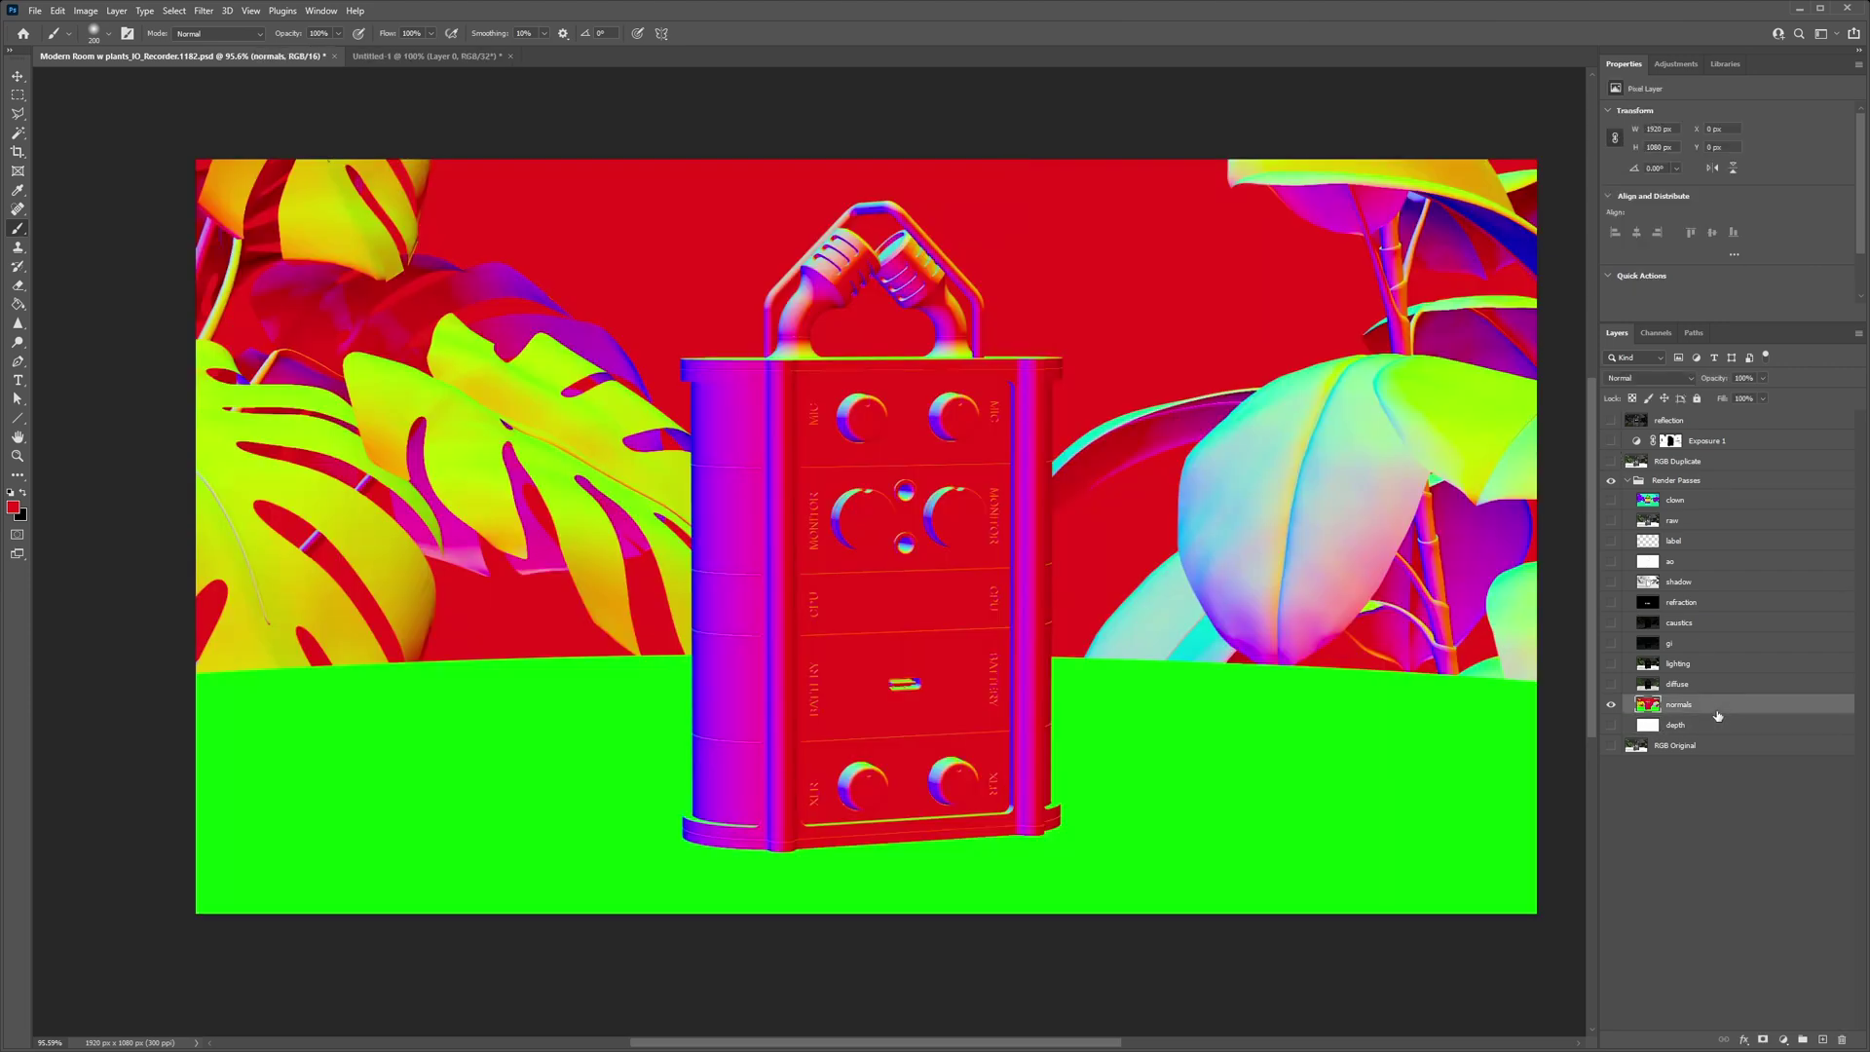
# Select the red front-facing surfaces of the normals pass with Color Range, testing other sample colors and adjusting the fuzziness
pyautogui.click(172, 10)
pyautogui.click(195, 136)
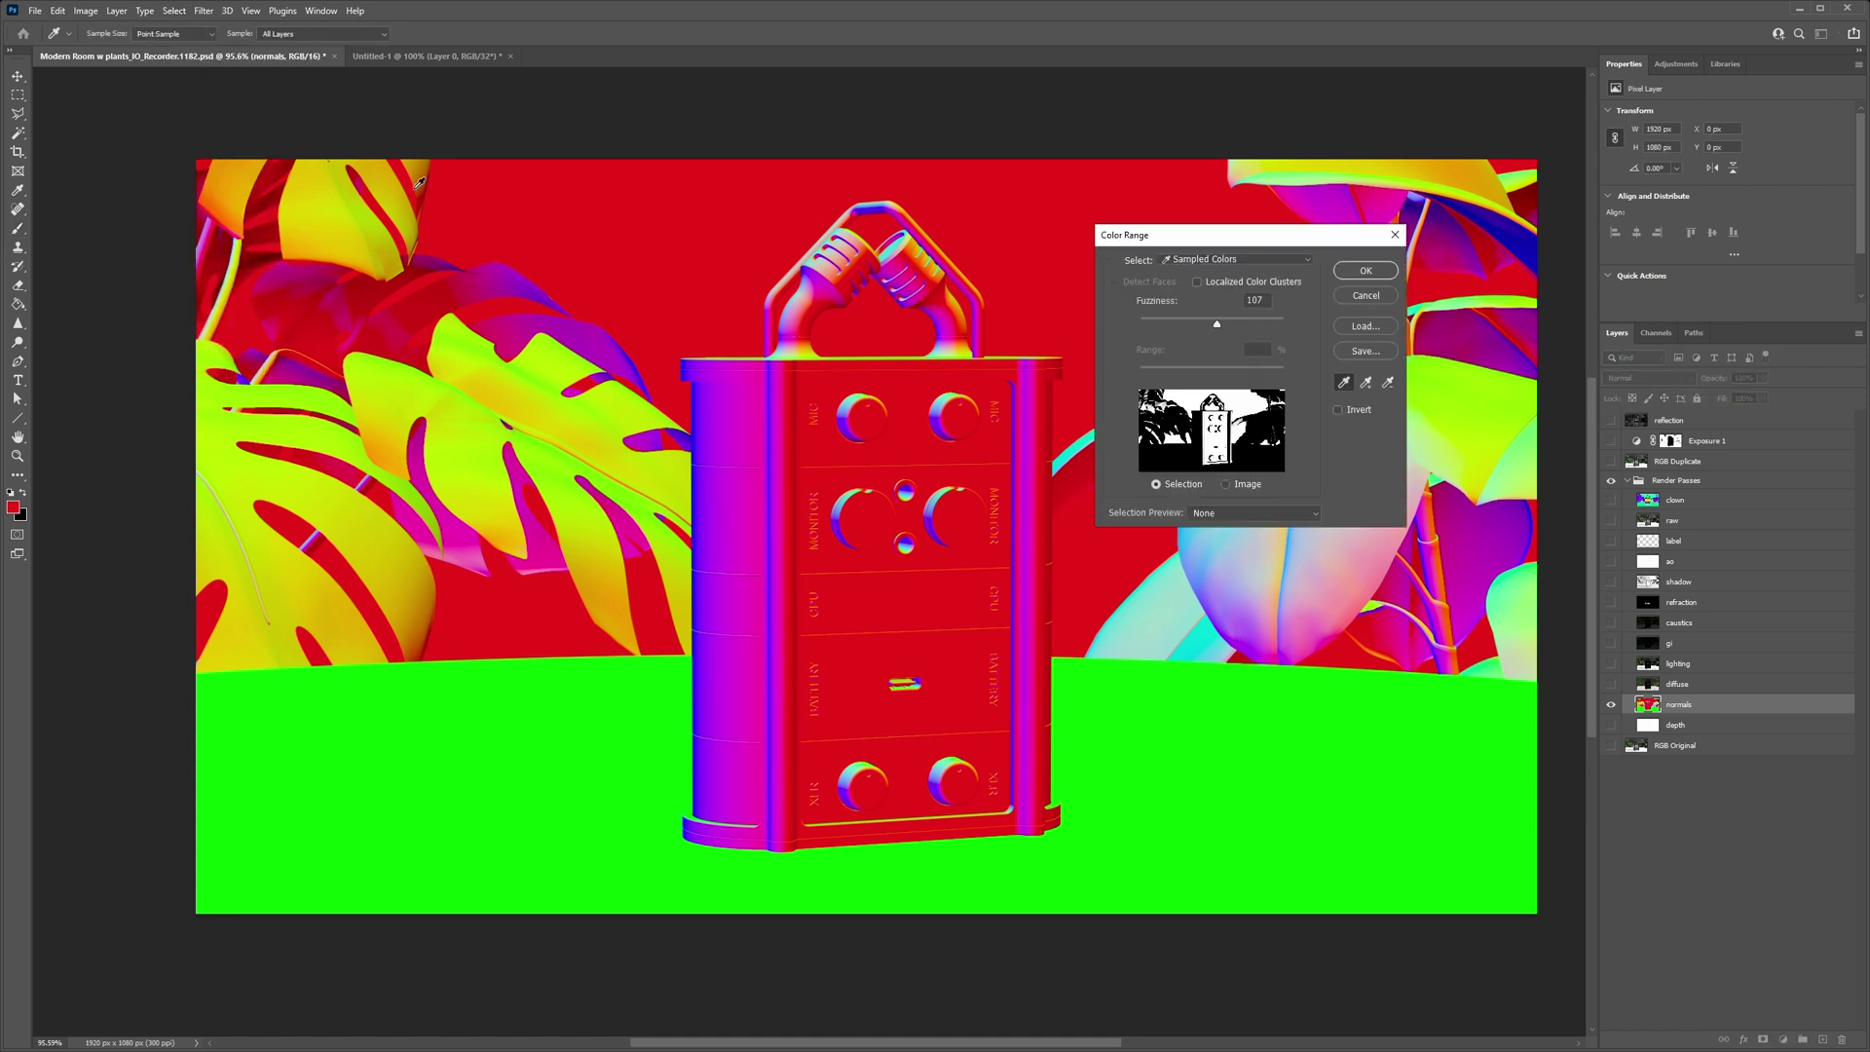
pyautogui.click(548, 354)
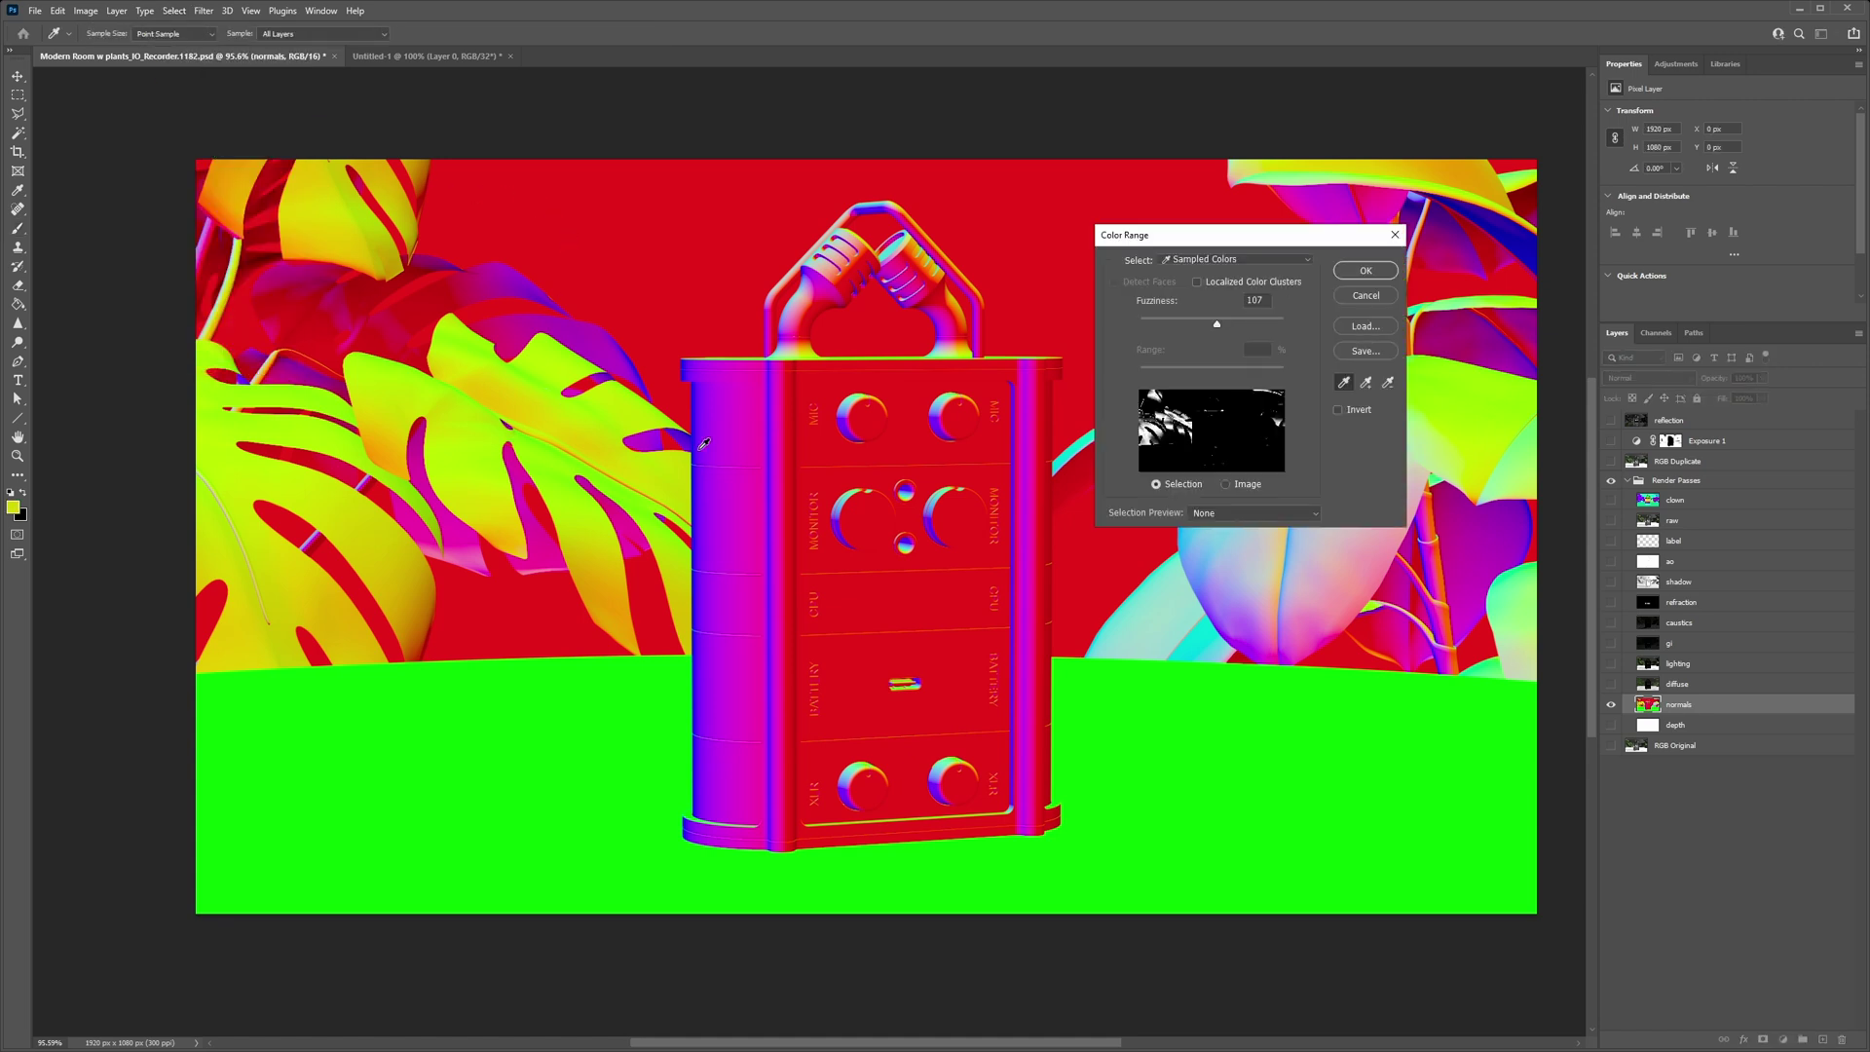
pyautogui.click(873, 368)
pyautogui.click(1114, 727)
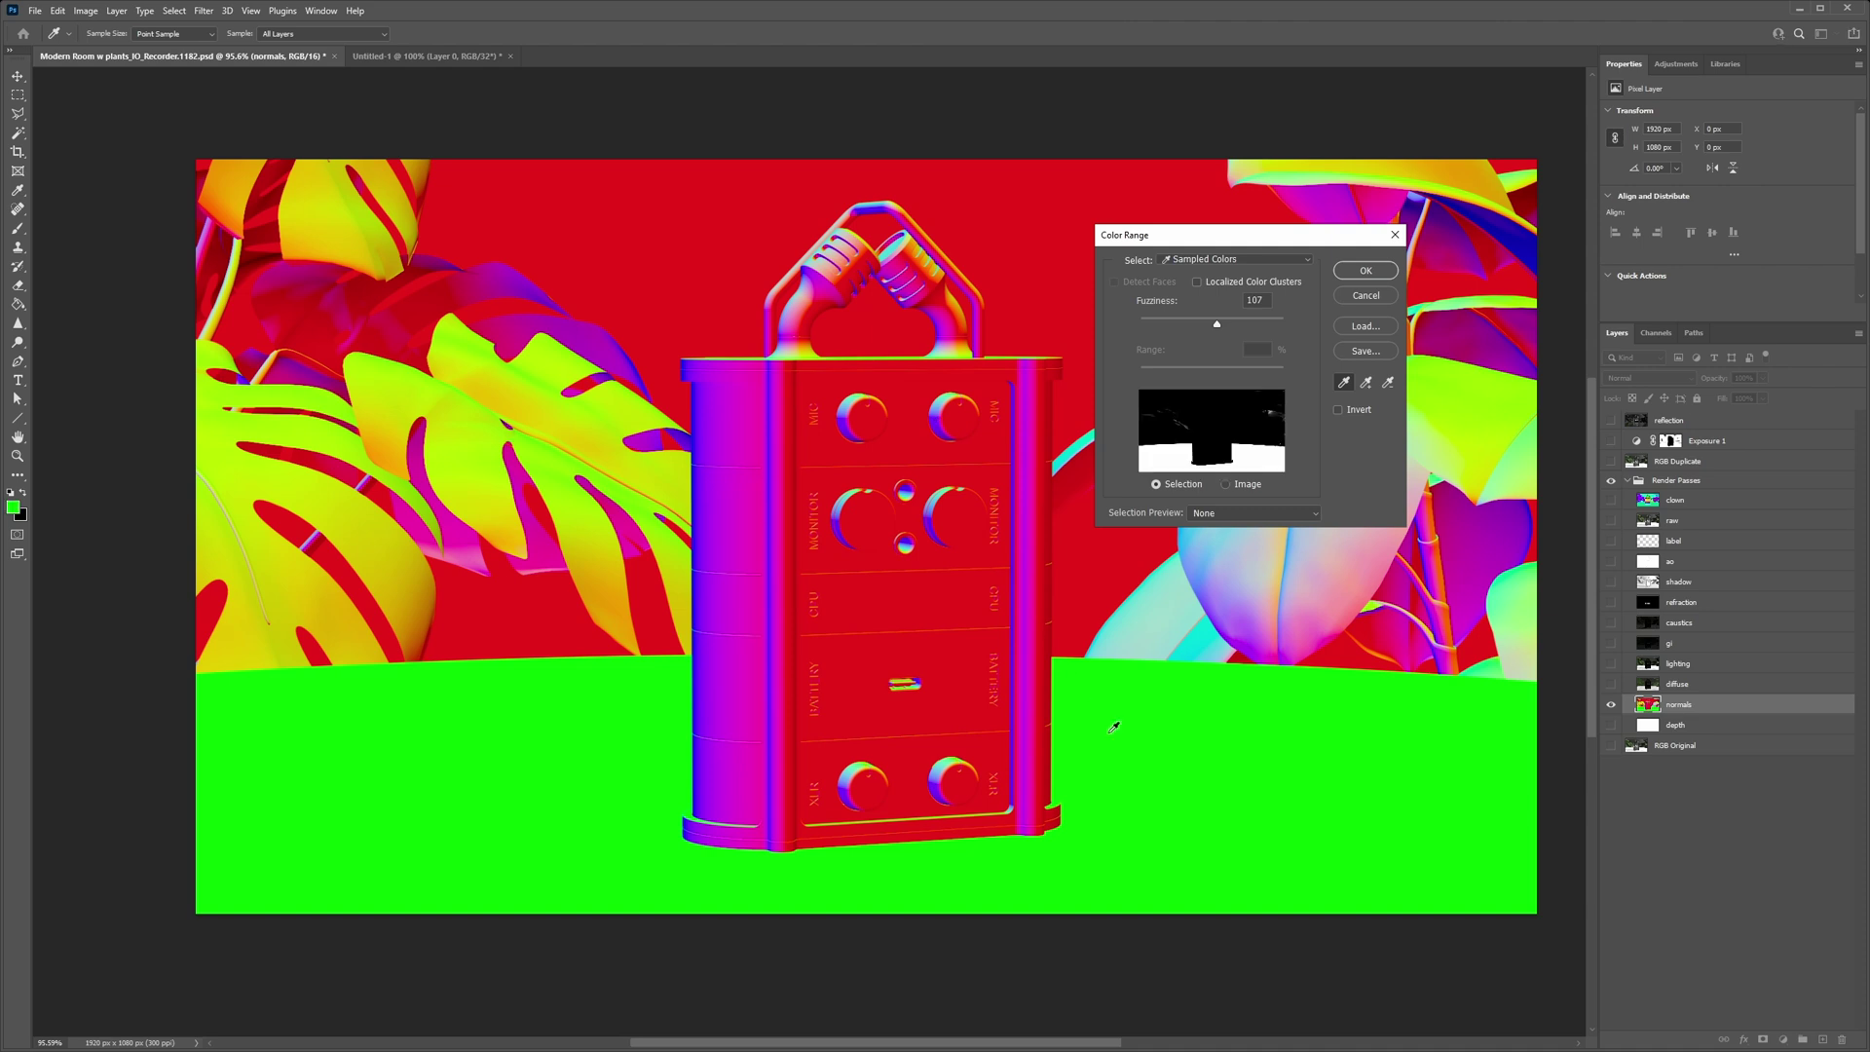
pyautogui.click(980, 443)
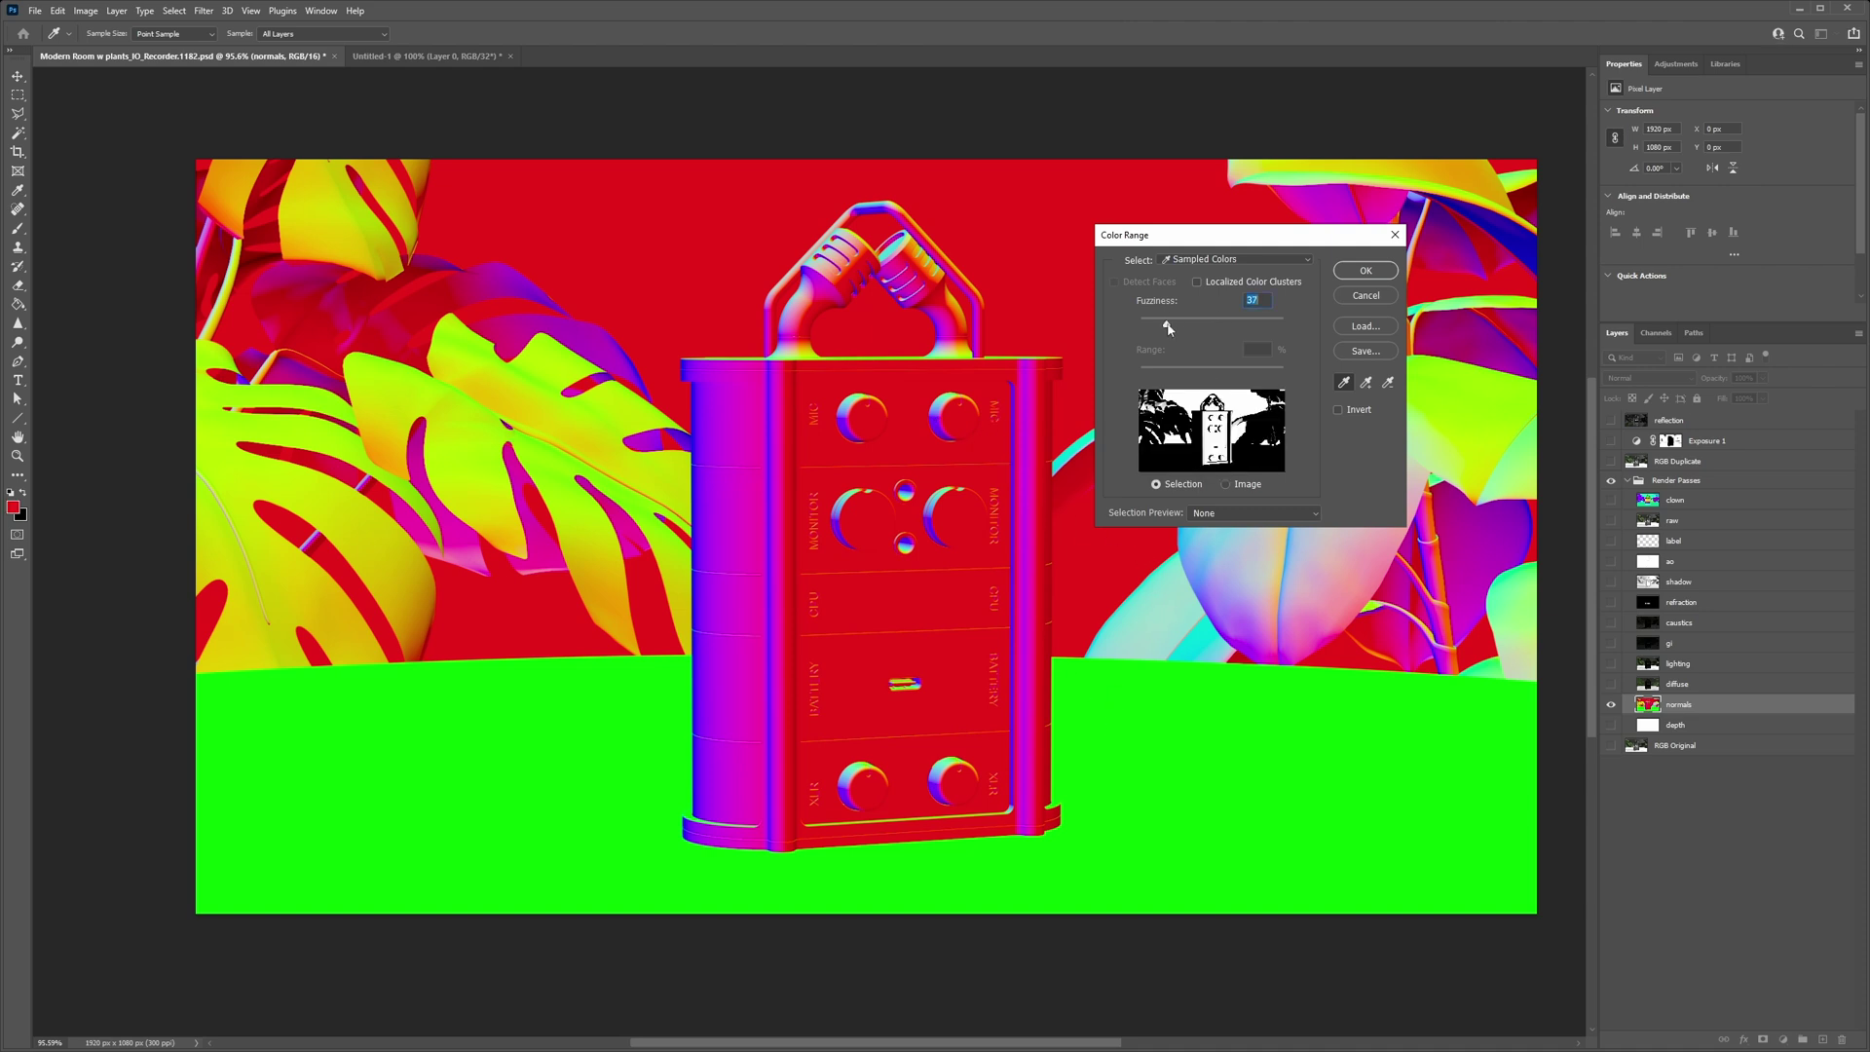
pyautogui.moveTo(1150, 332); pyautogui.dragTo(1189, 328)
pyautogui.click(1345, 276)
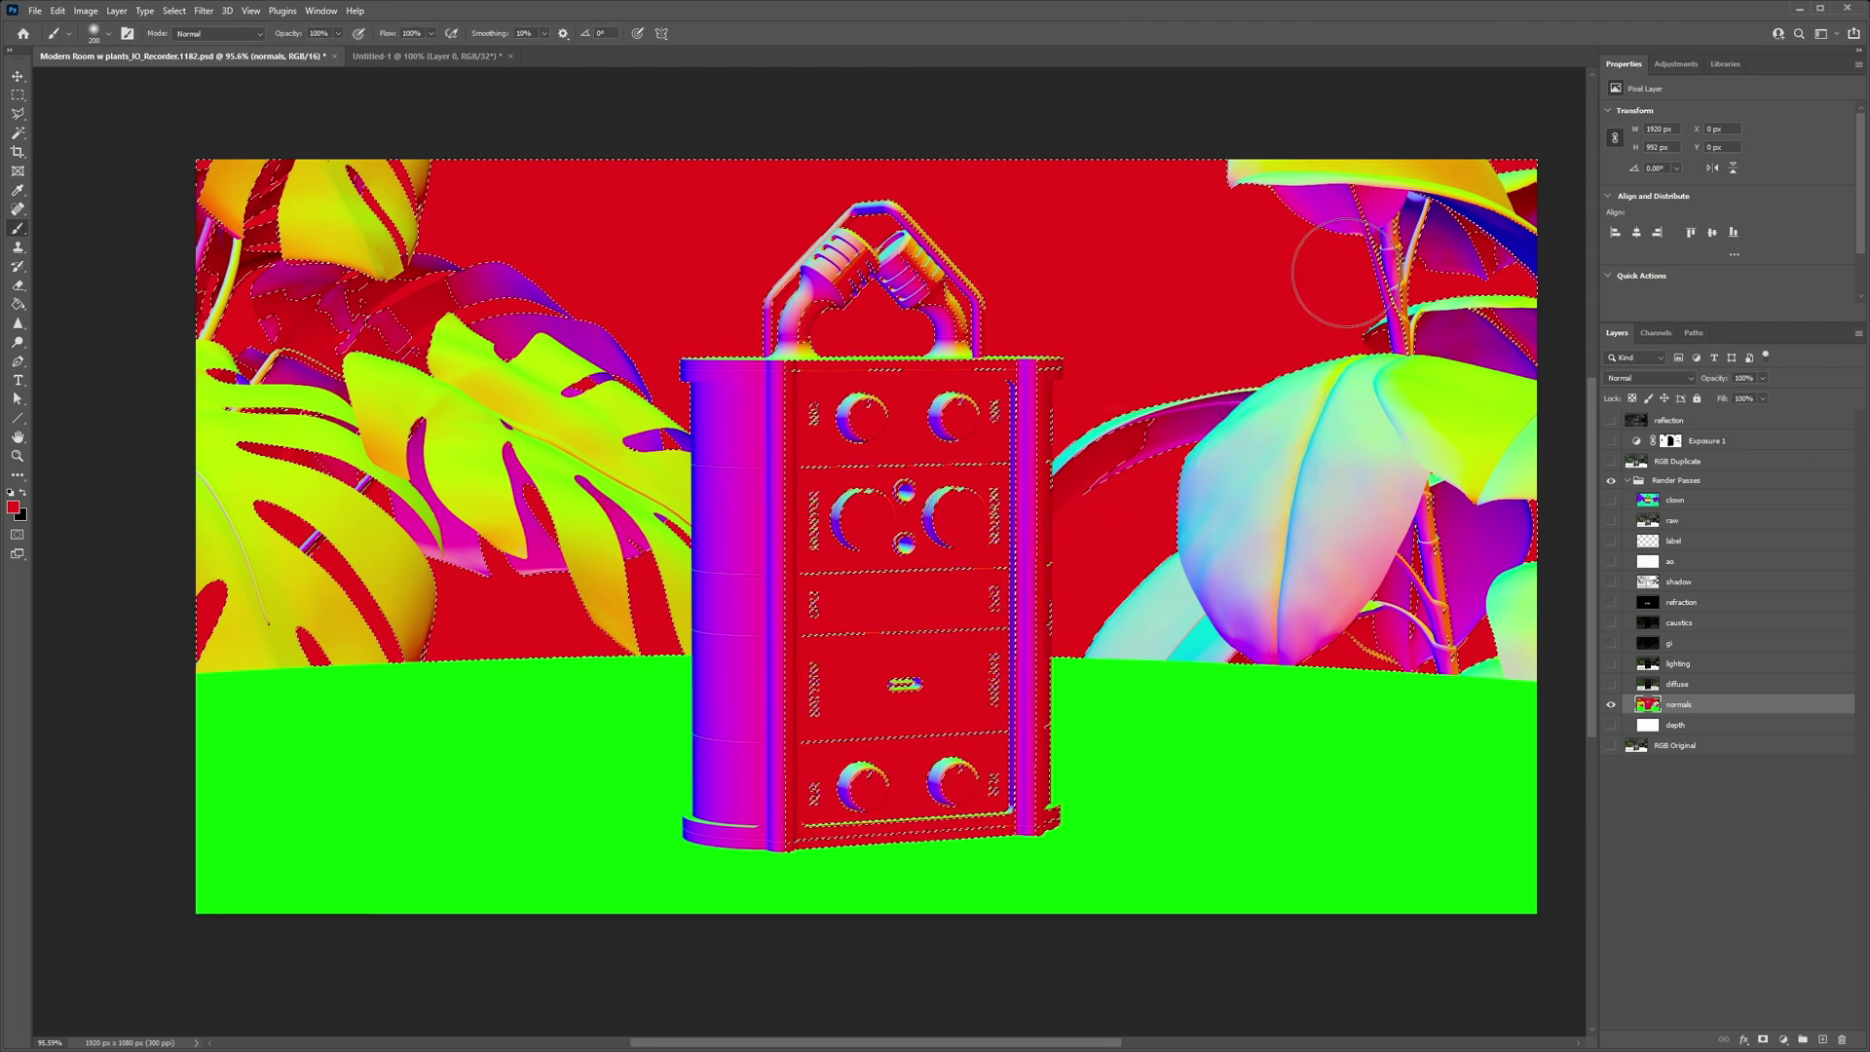
# With the upper layers shown again, add an Exposure adjustment masked to the selection above RGB Duplicate and adjust its exposure
pyautogui.click(1679, 464)
pyautogui.moveTo(1611, 420); pyautogui.dragTo(1611, 460)
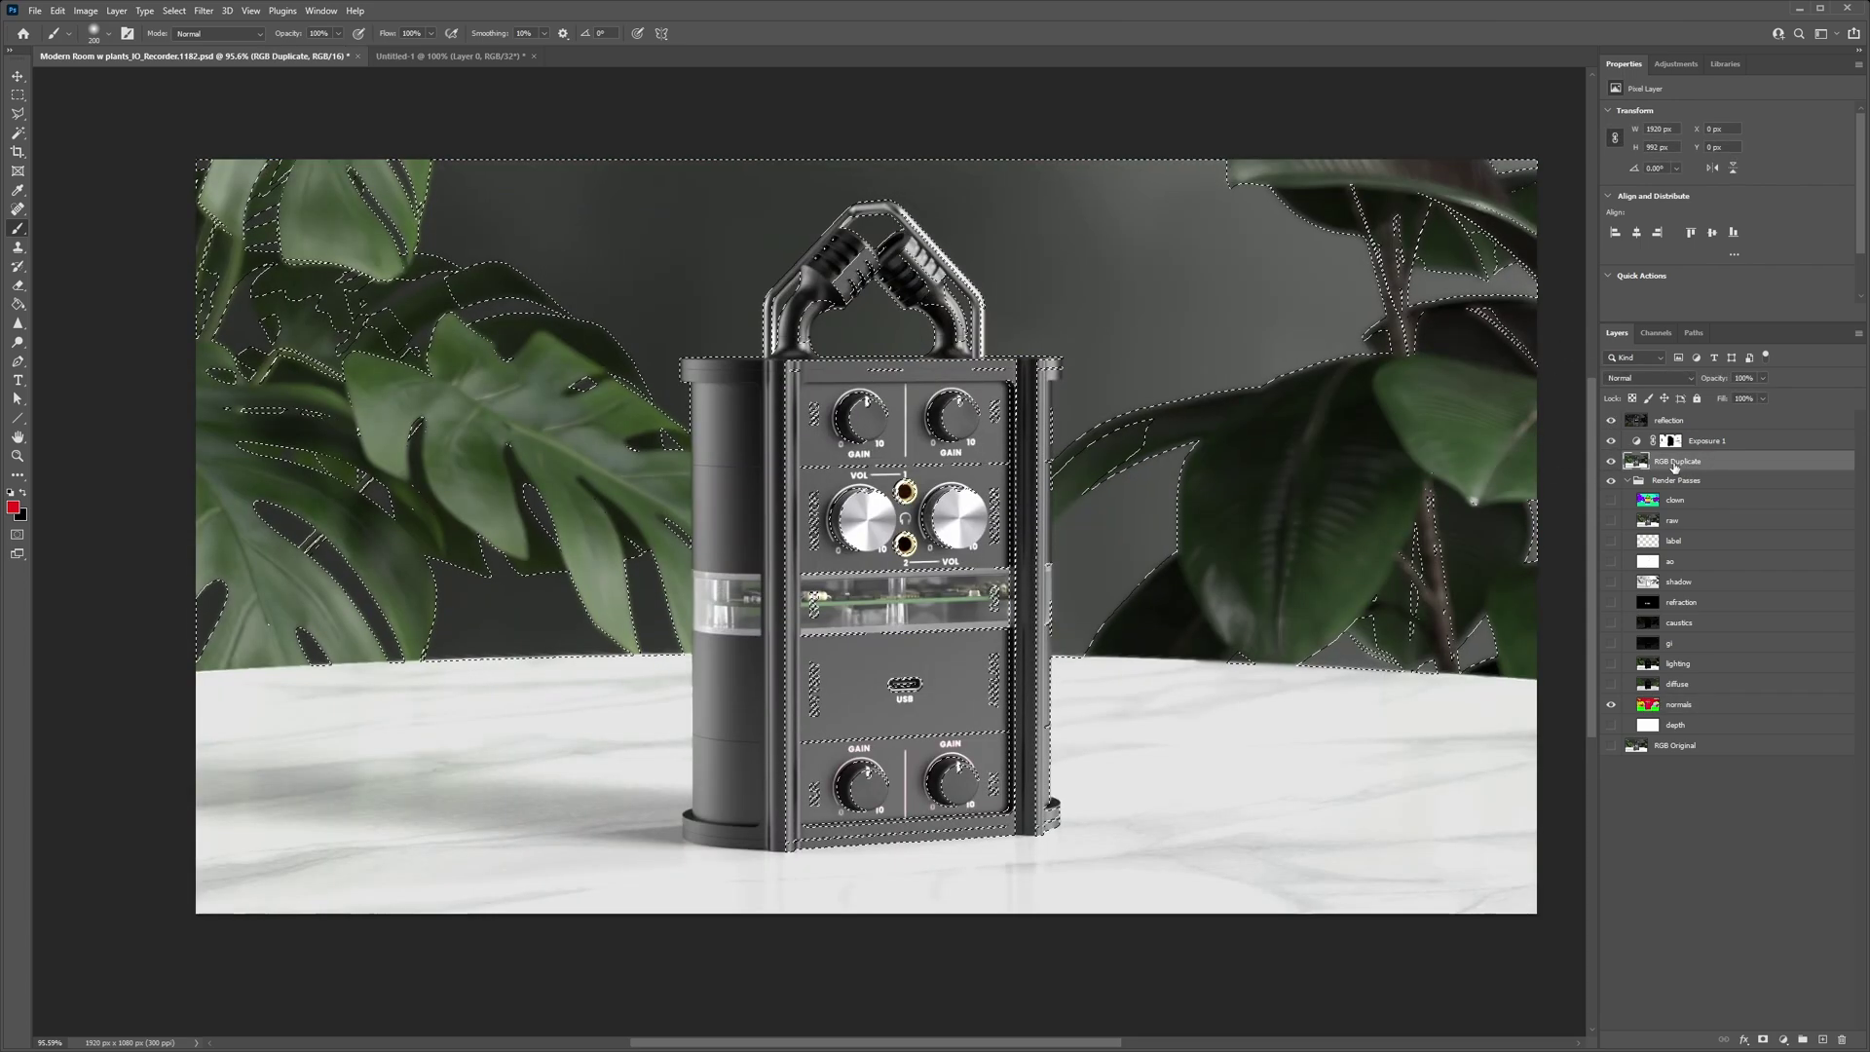
pyautogui.click(1783, 1040)
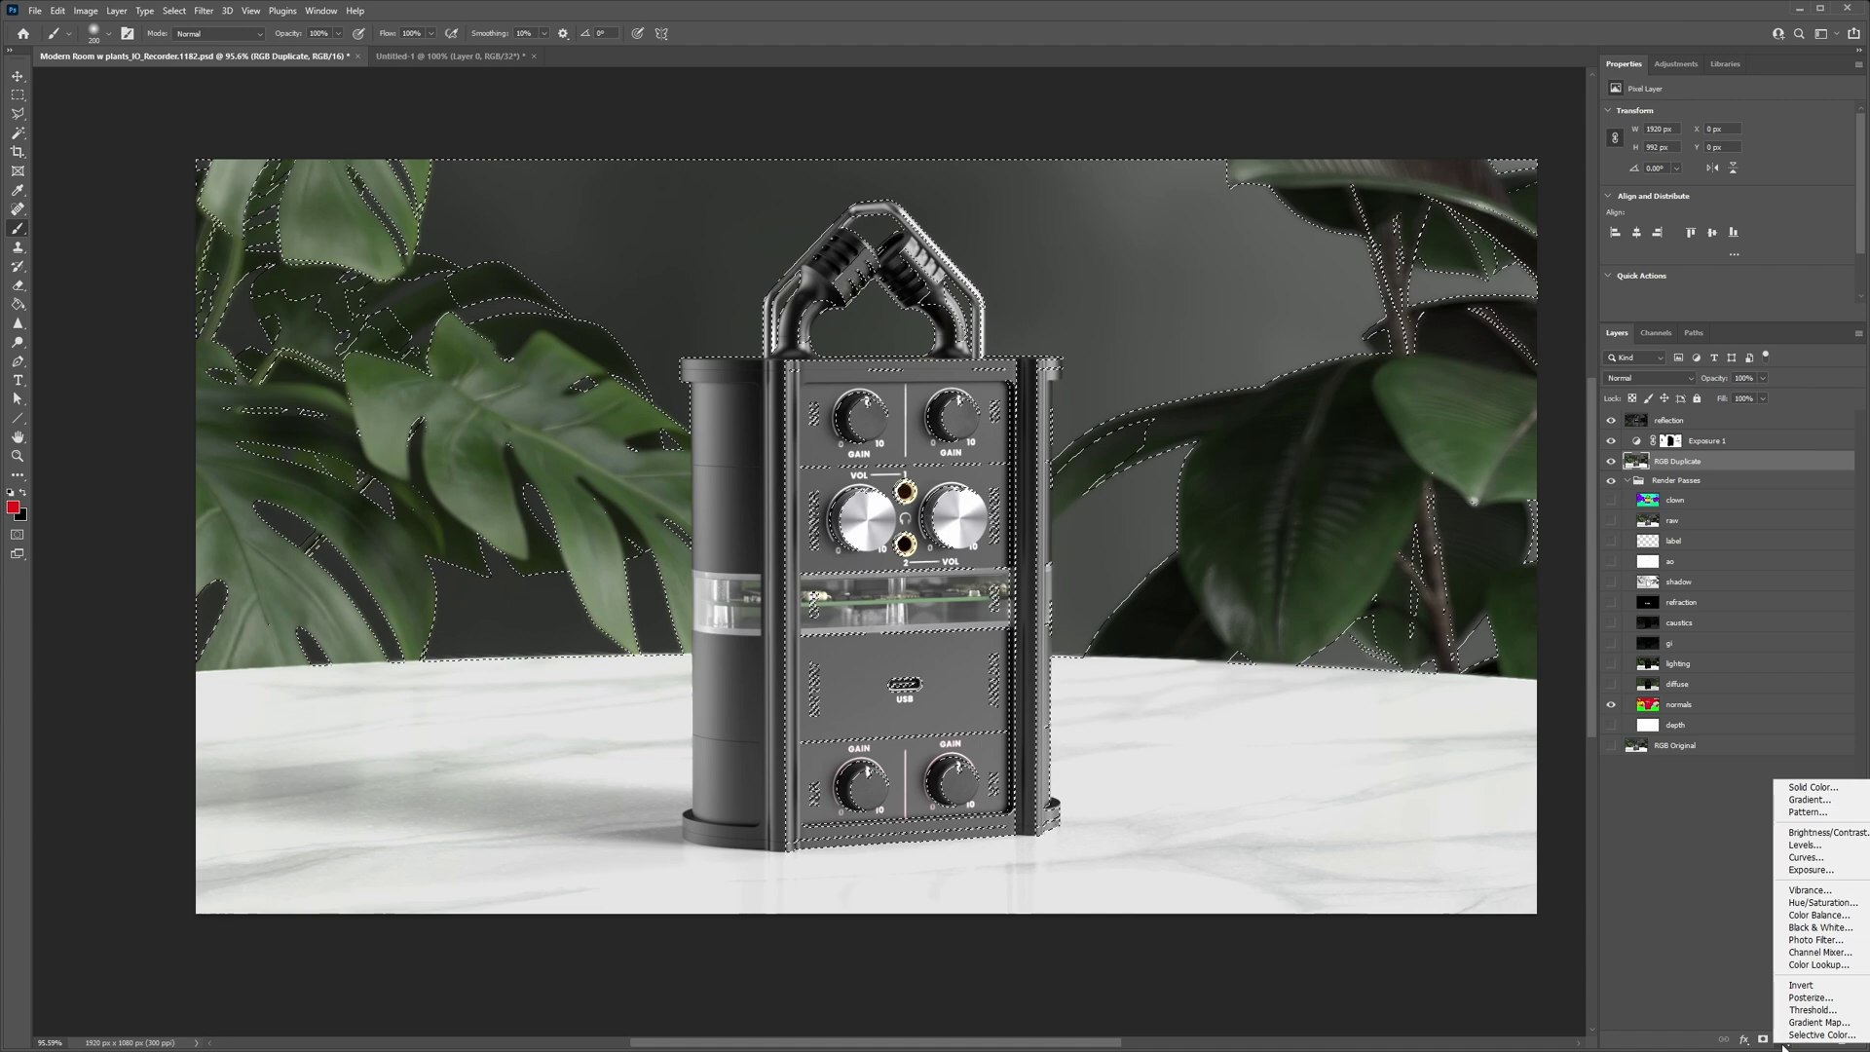
pyautogui.click(1810, 869)
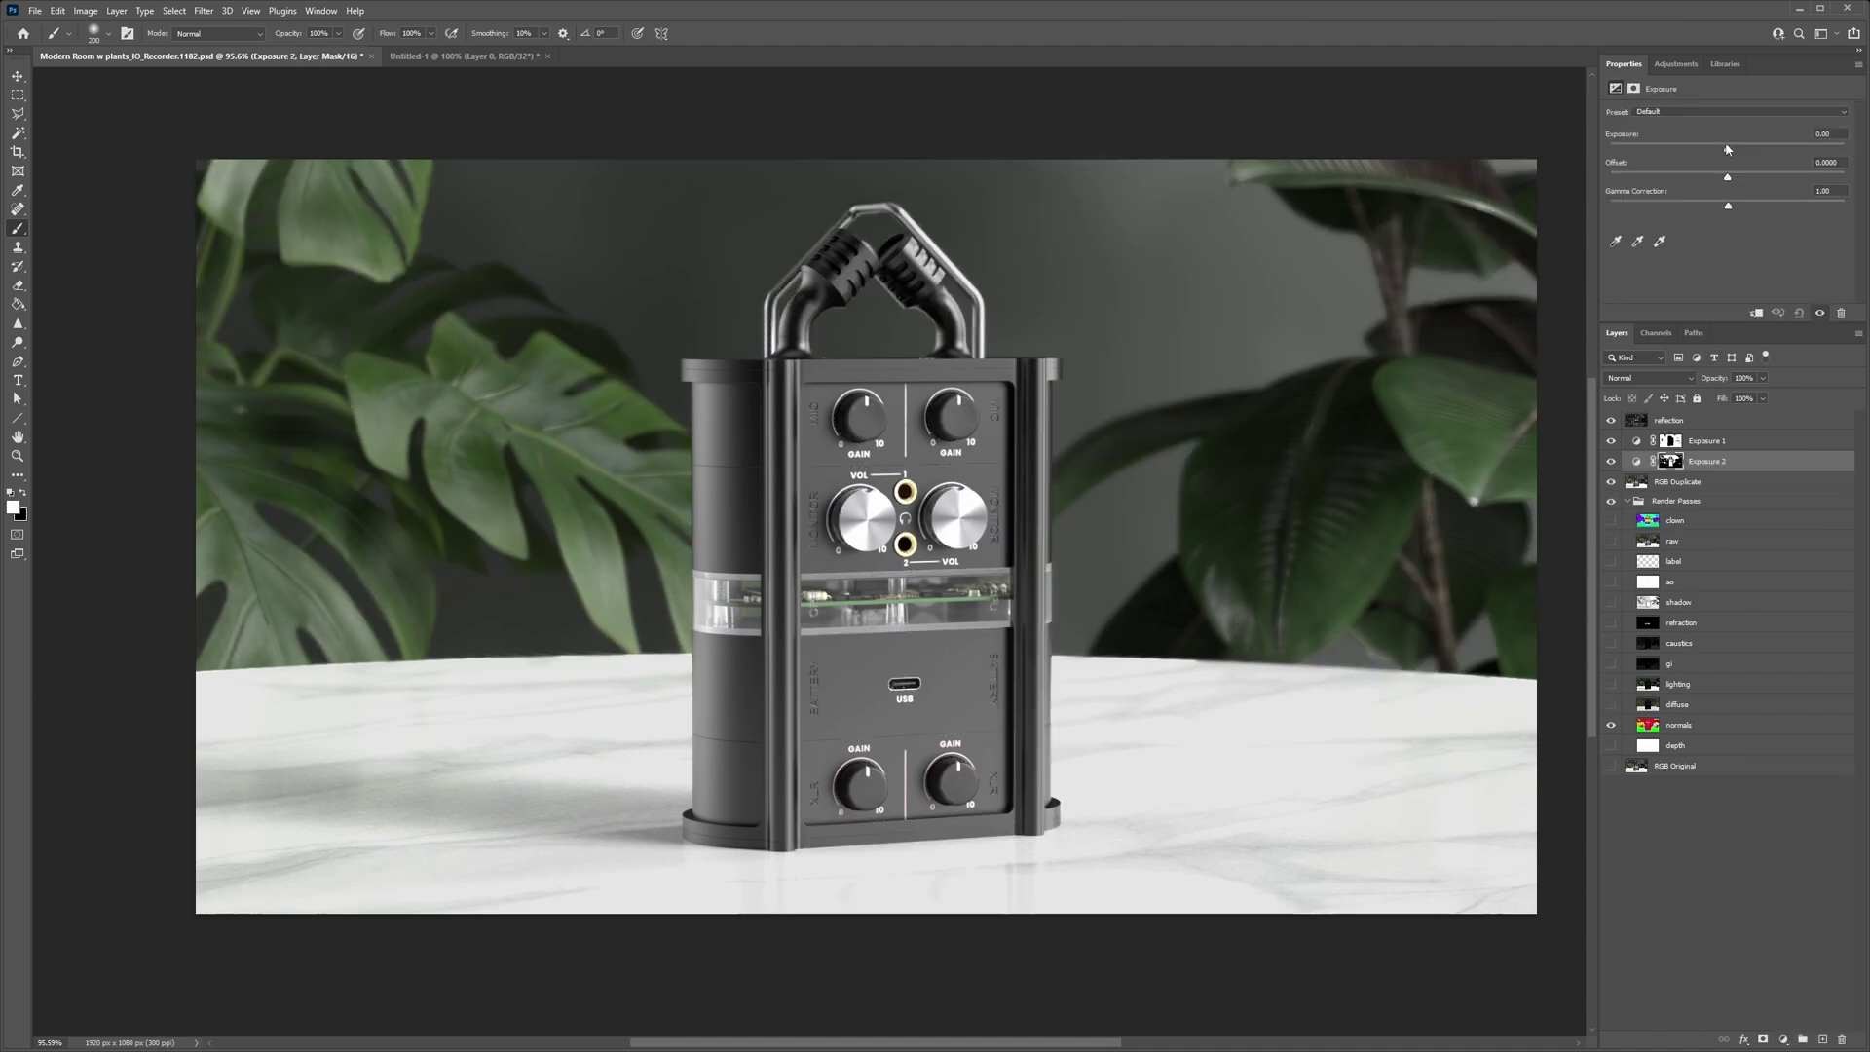
pyautogui.moveTo(1725, 153)
pyautogui.mouseDown()
pyautogui.moveTo(1764, 153)
pyautogui.moveTo(1731, 152)
pyautogui.moveTo(1731, 180)
pyautogui.mouseUp()
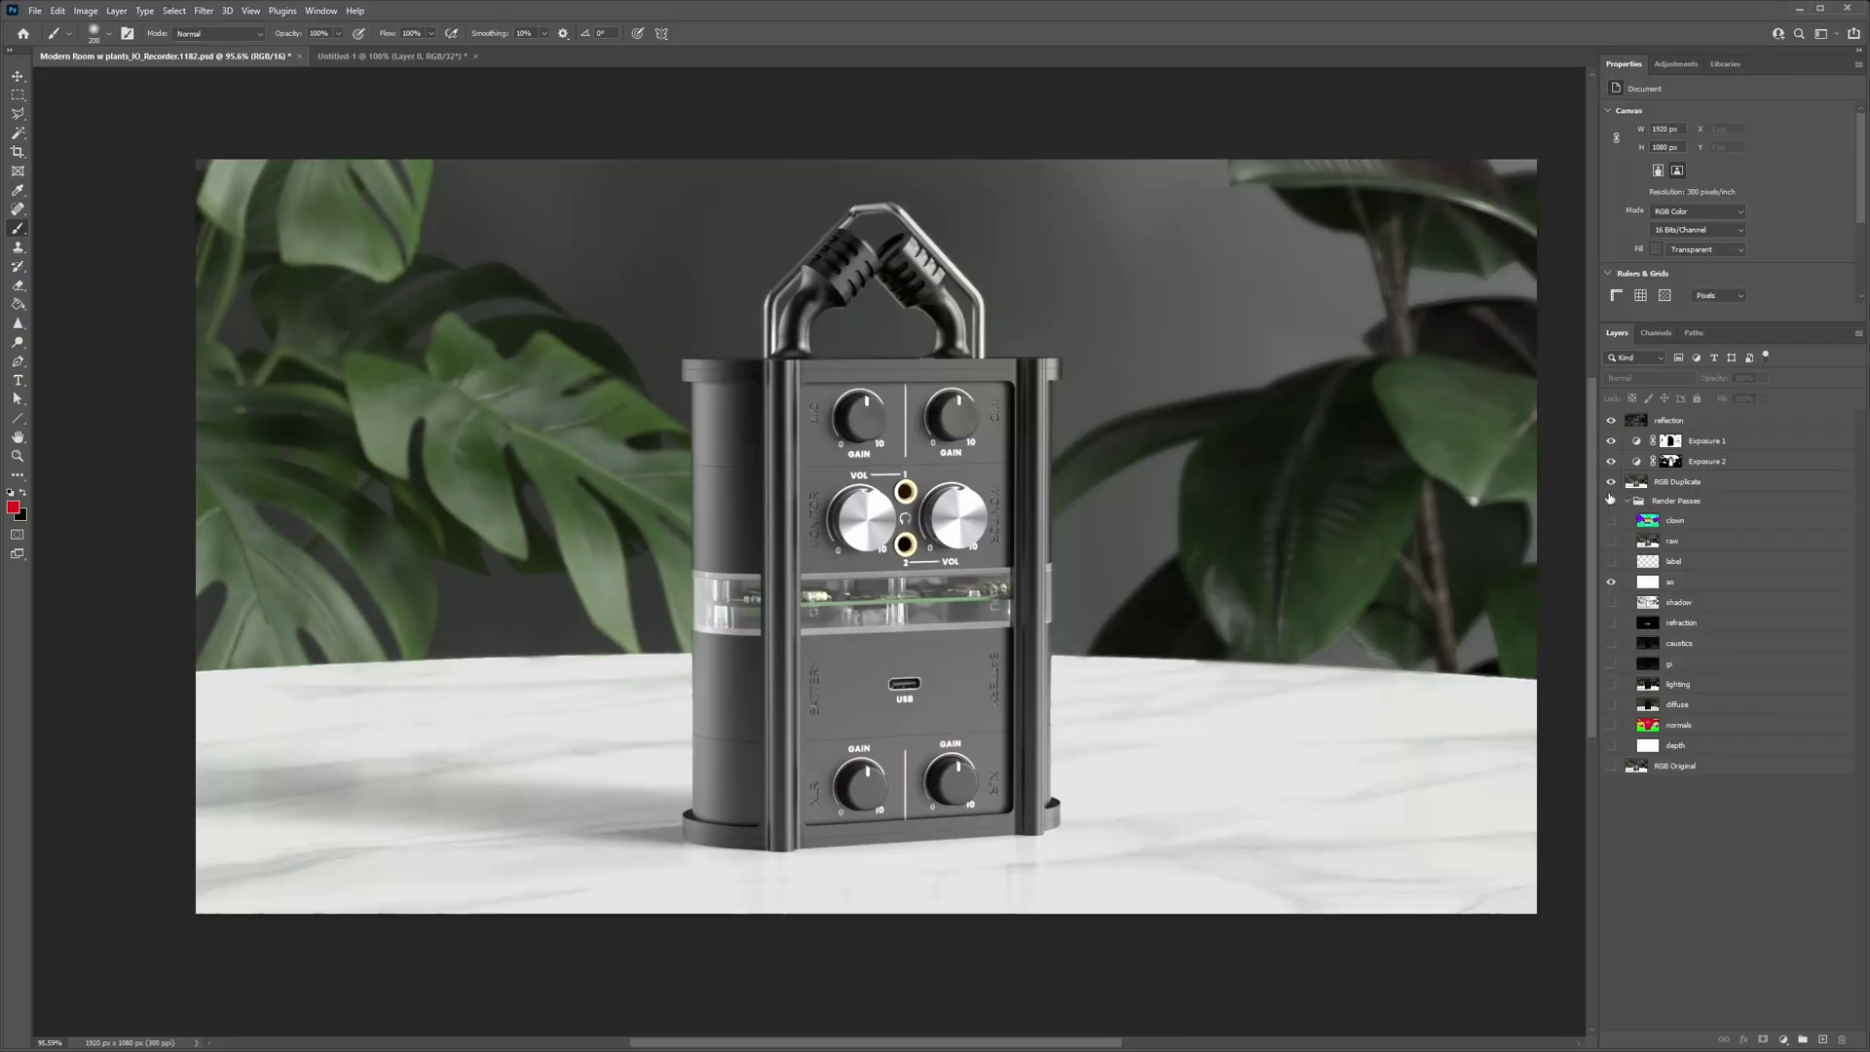
# View the ao pass alone, and with the upper layers shown again place it directly above RGB Duplicate in Multiply blend mode
pyautogui.click(1611, 421)
pyautogui.click(1687, 584)
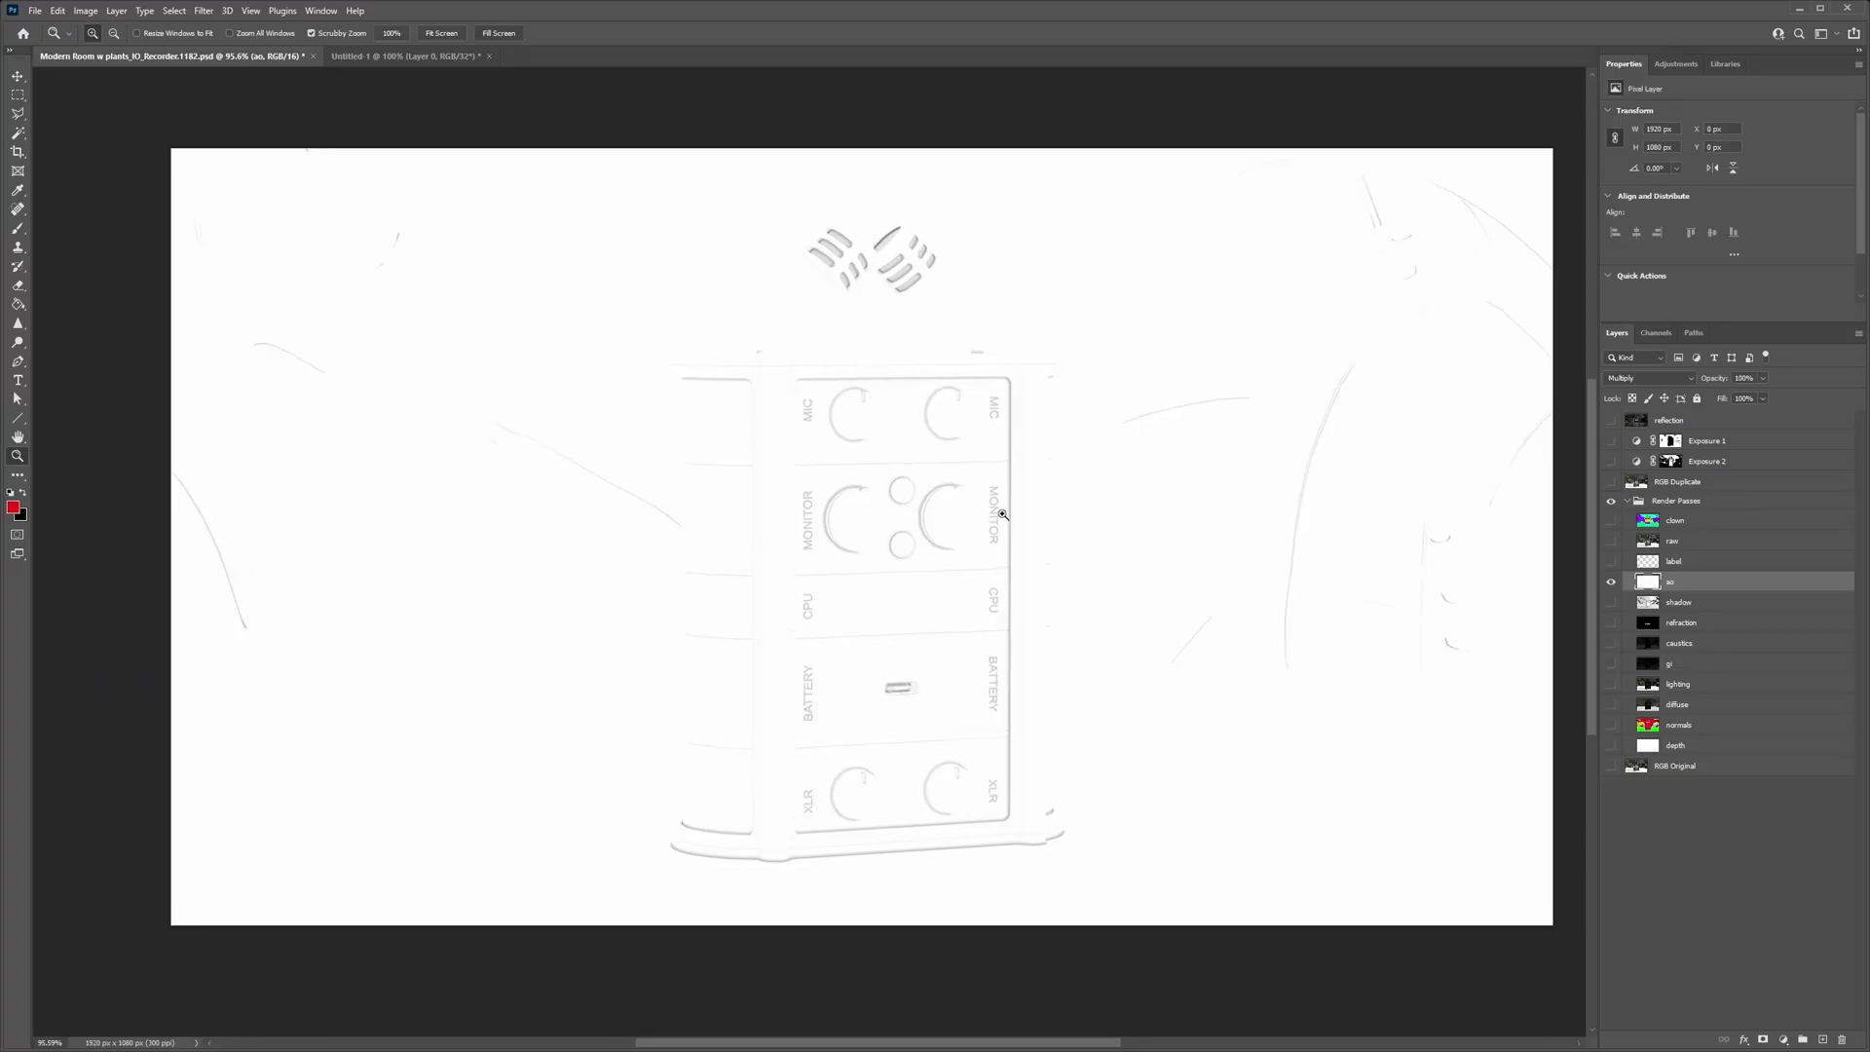
pyautogui.click(1003, 515)
pyautogui.moveTo(1699, 585); pyautogui.dragTo(1695, 474)
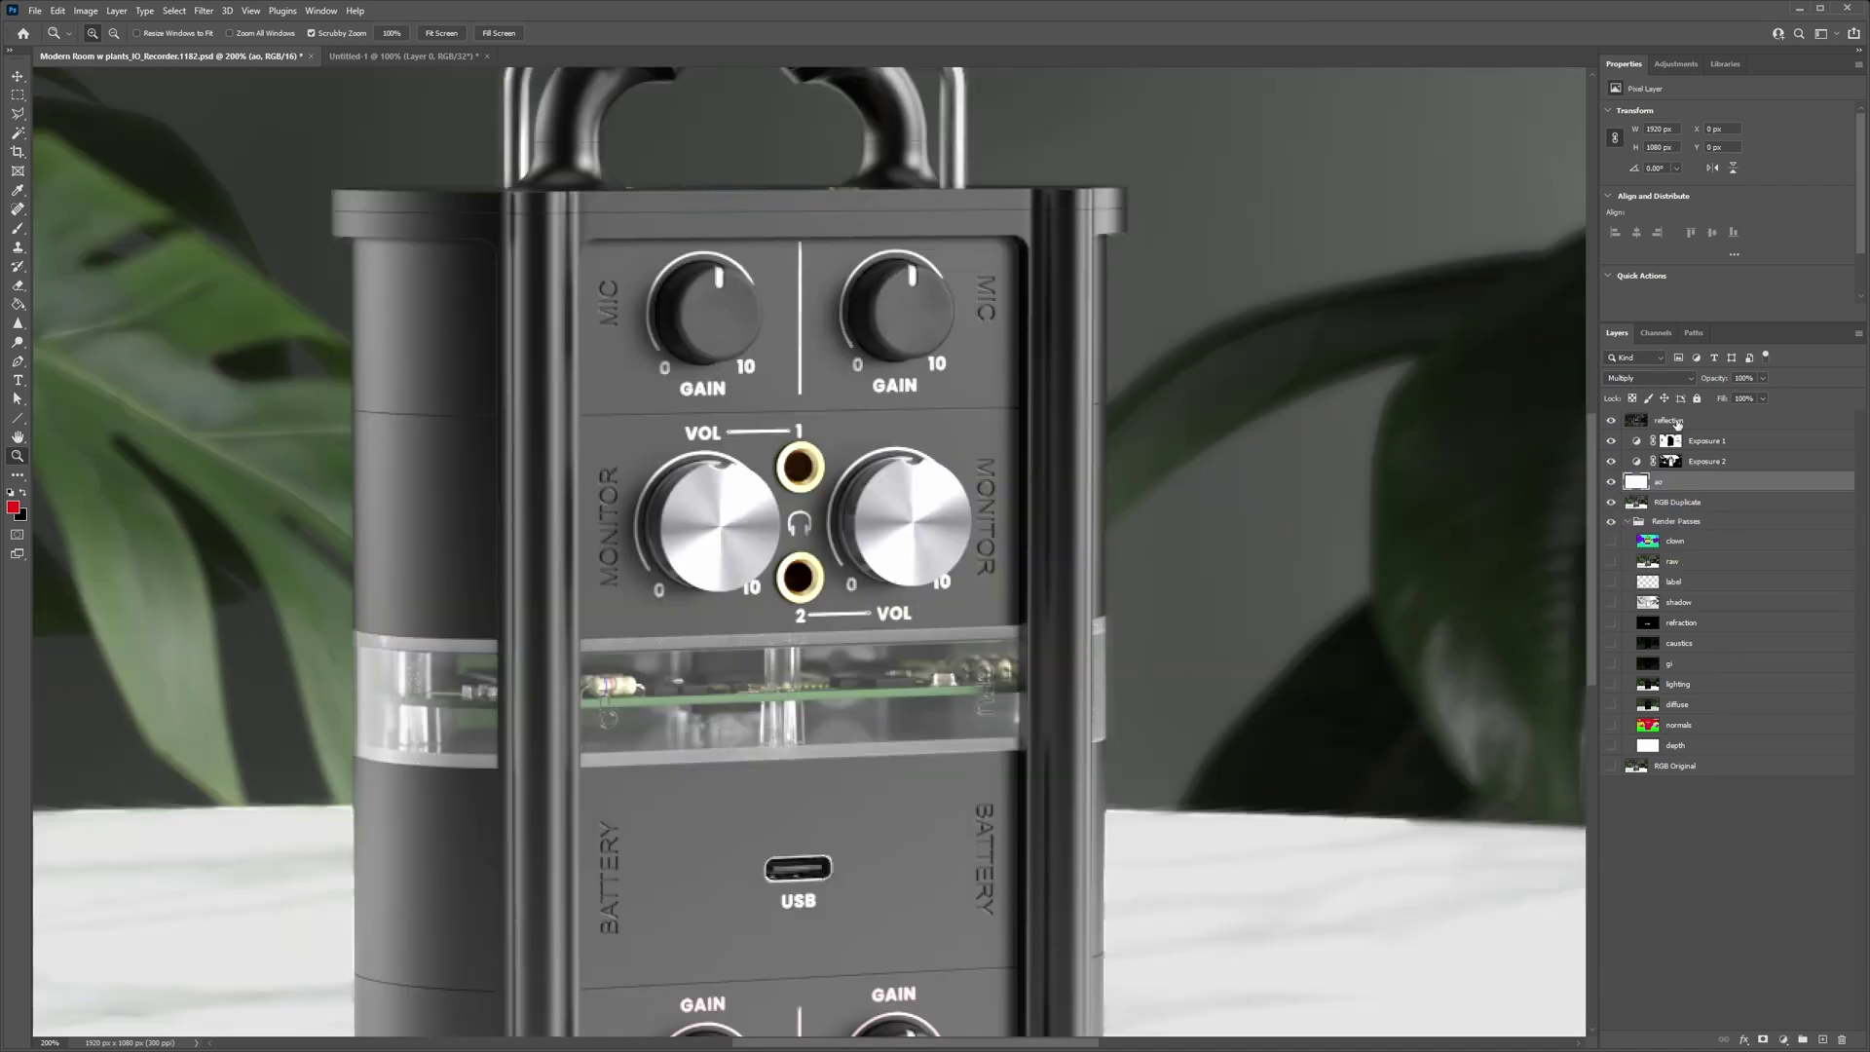
pyautogui.click(1656, 378)
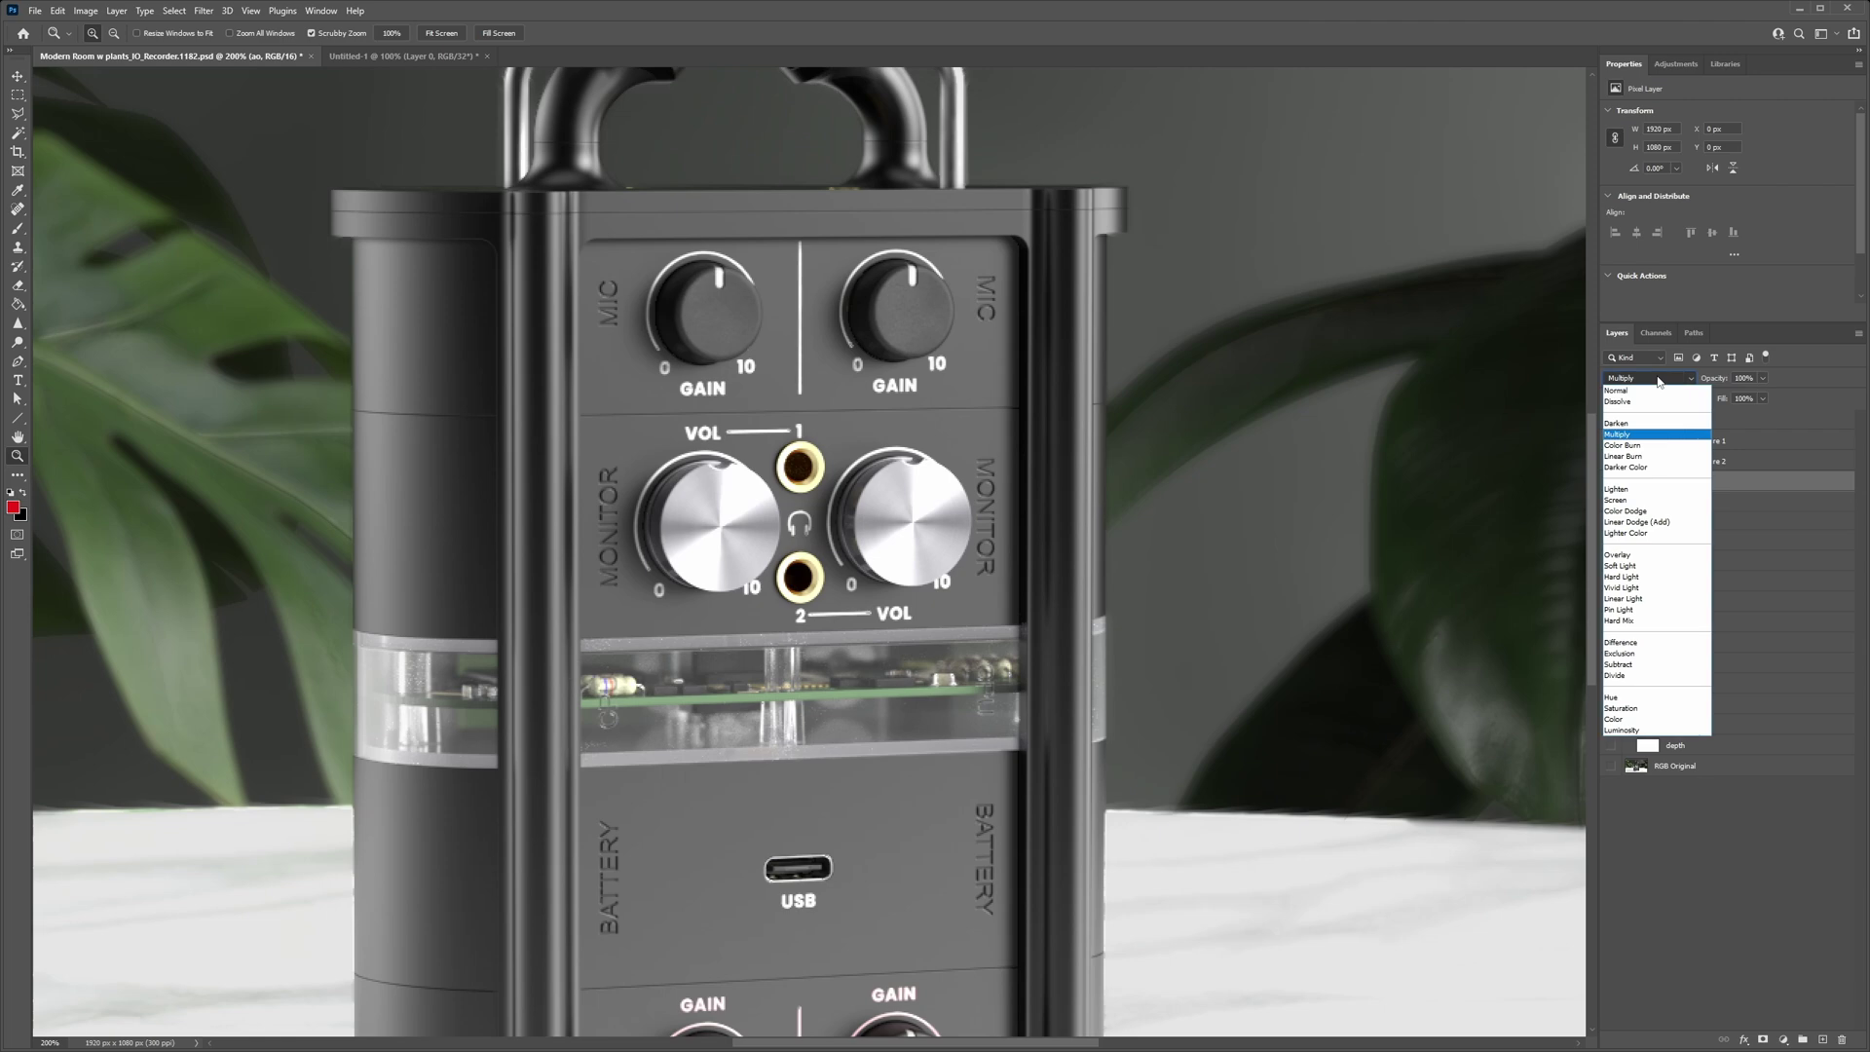
pyautogui.click(1656, 433)
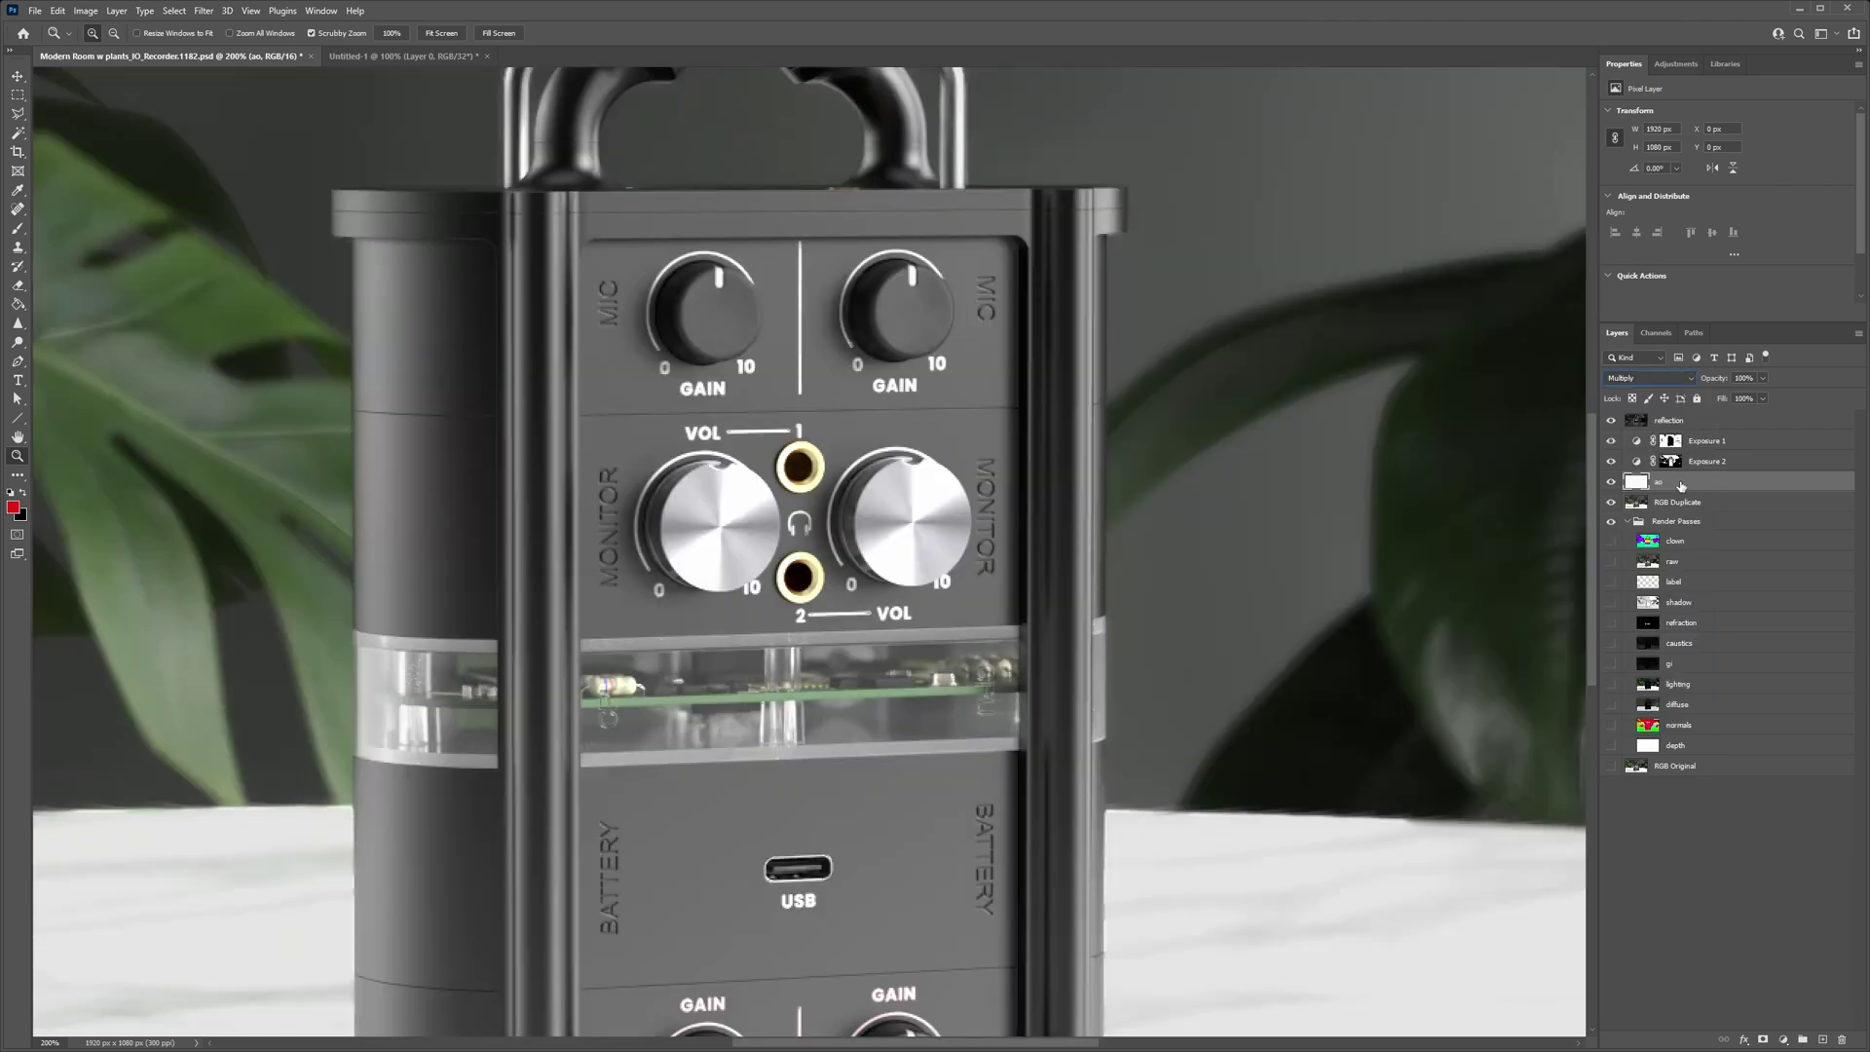
# Compare the device's front panel details and engraved labels with the ao layer hidden and shown
pyautogui.click(1611, 483)
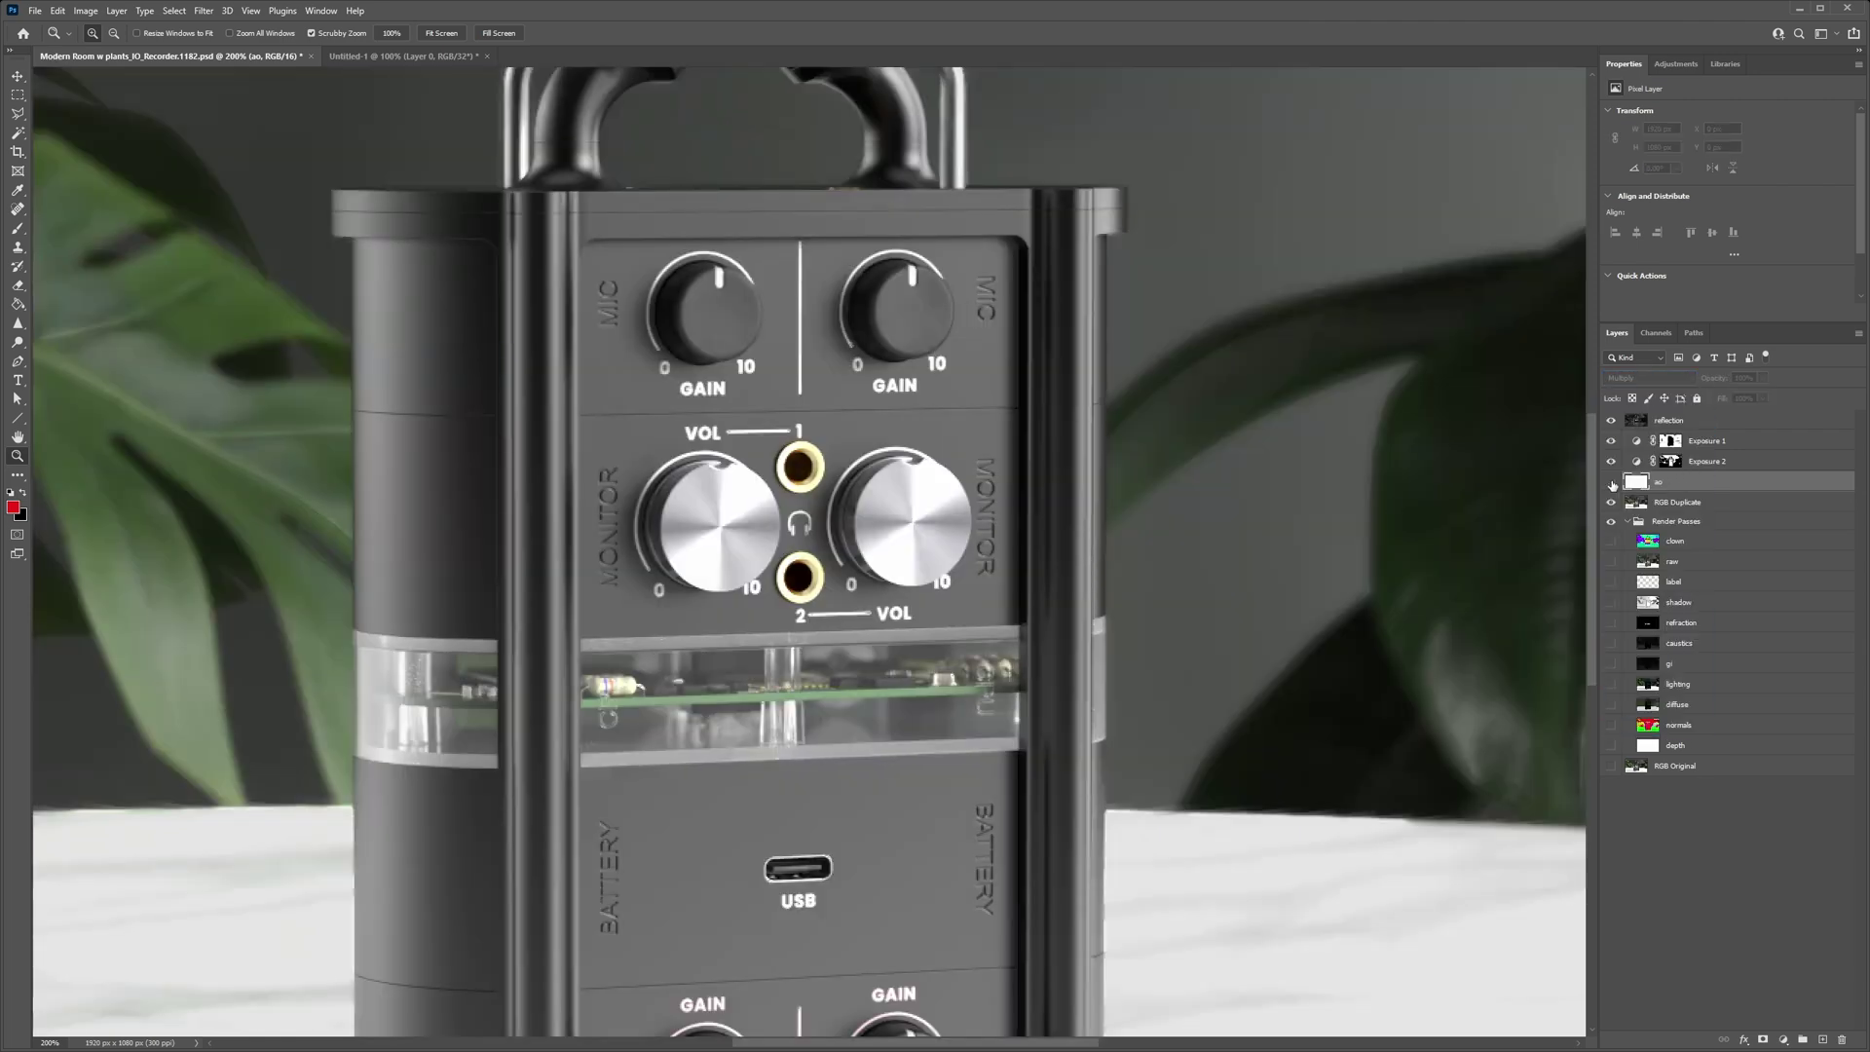
pyautogui.click(1612, 482)
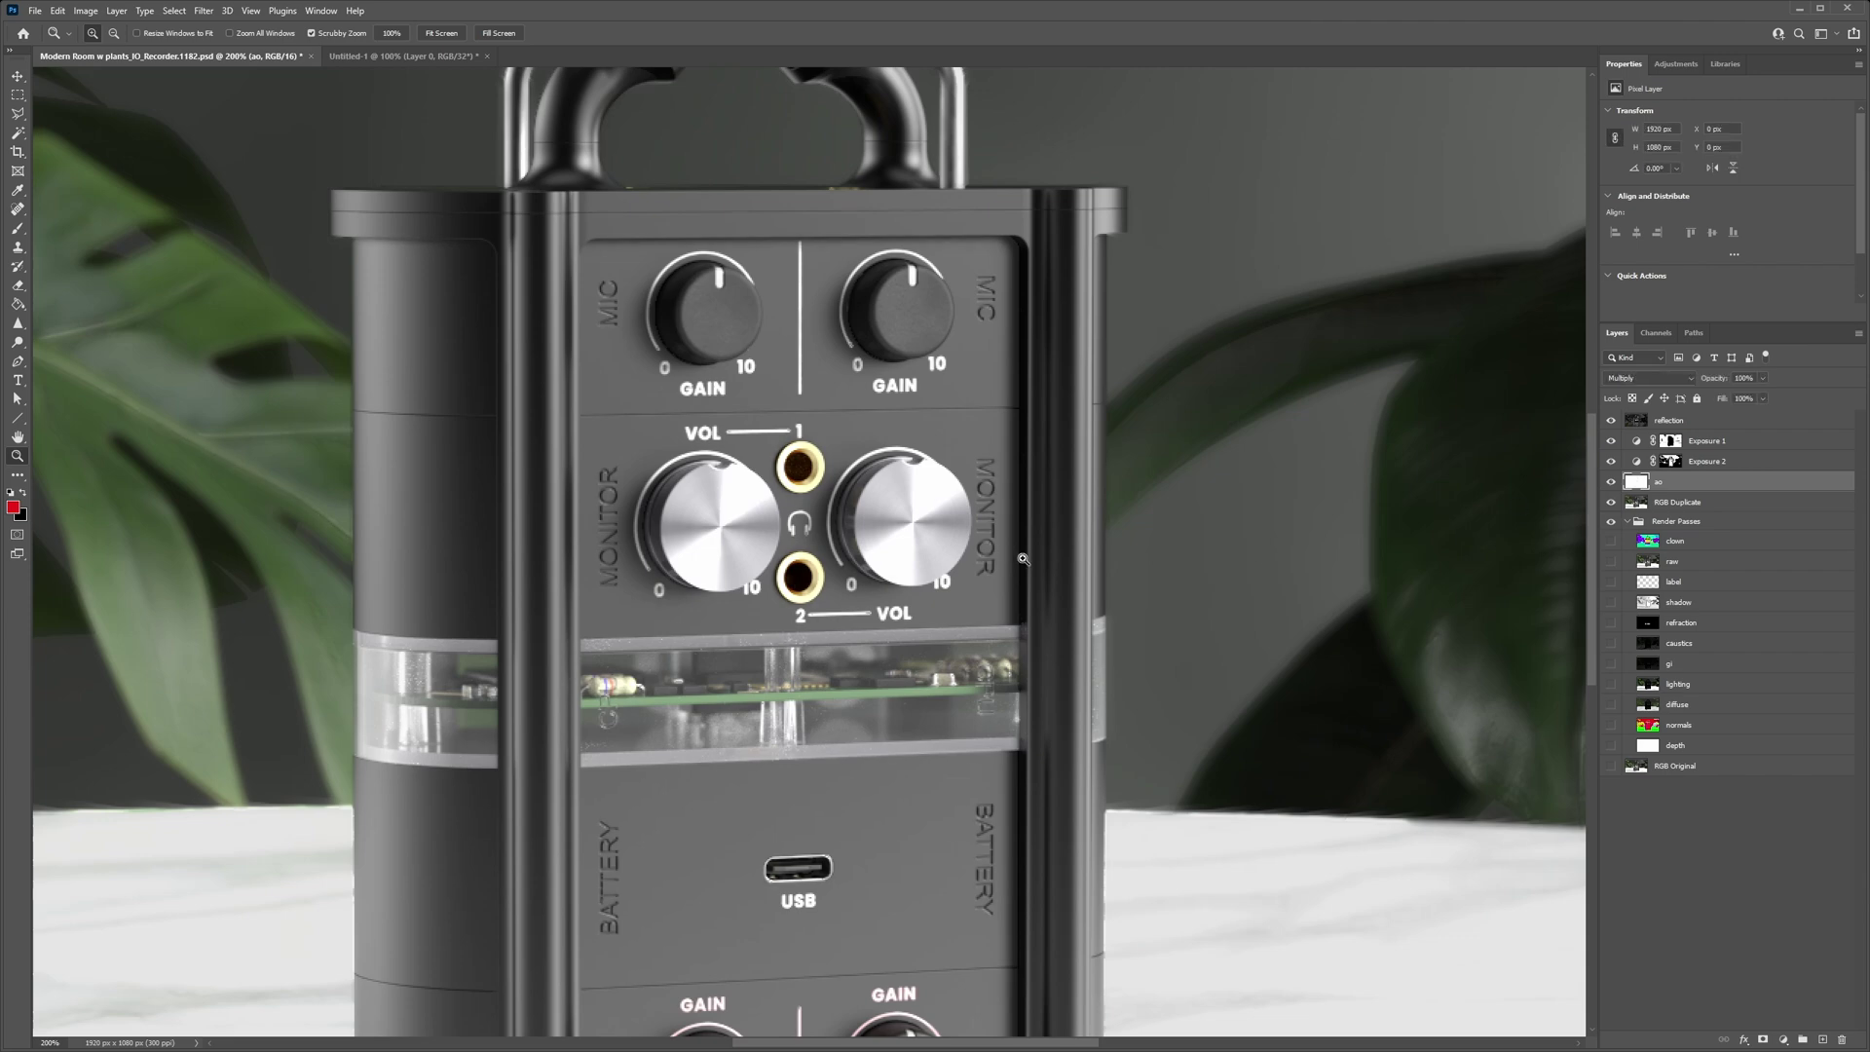
pyautogui.click(1000, 533)
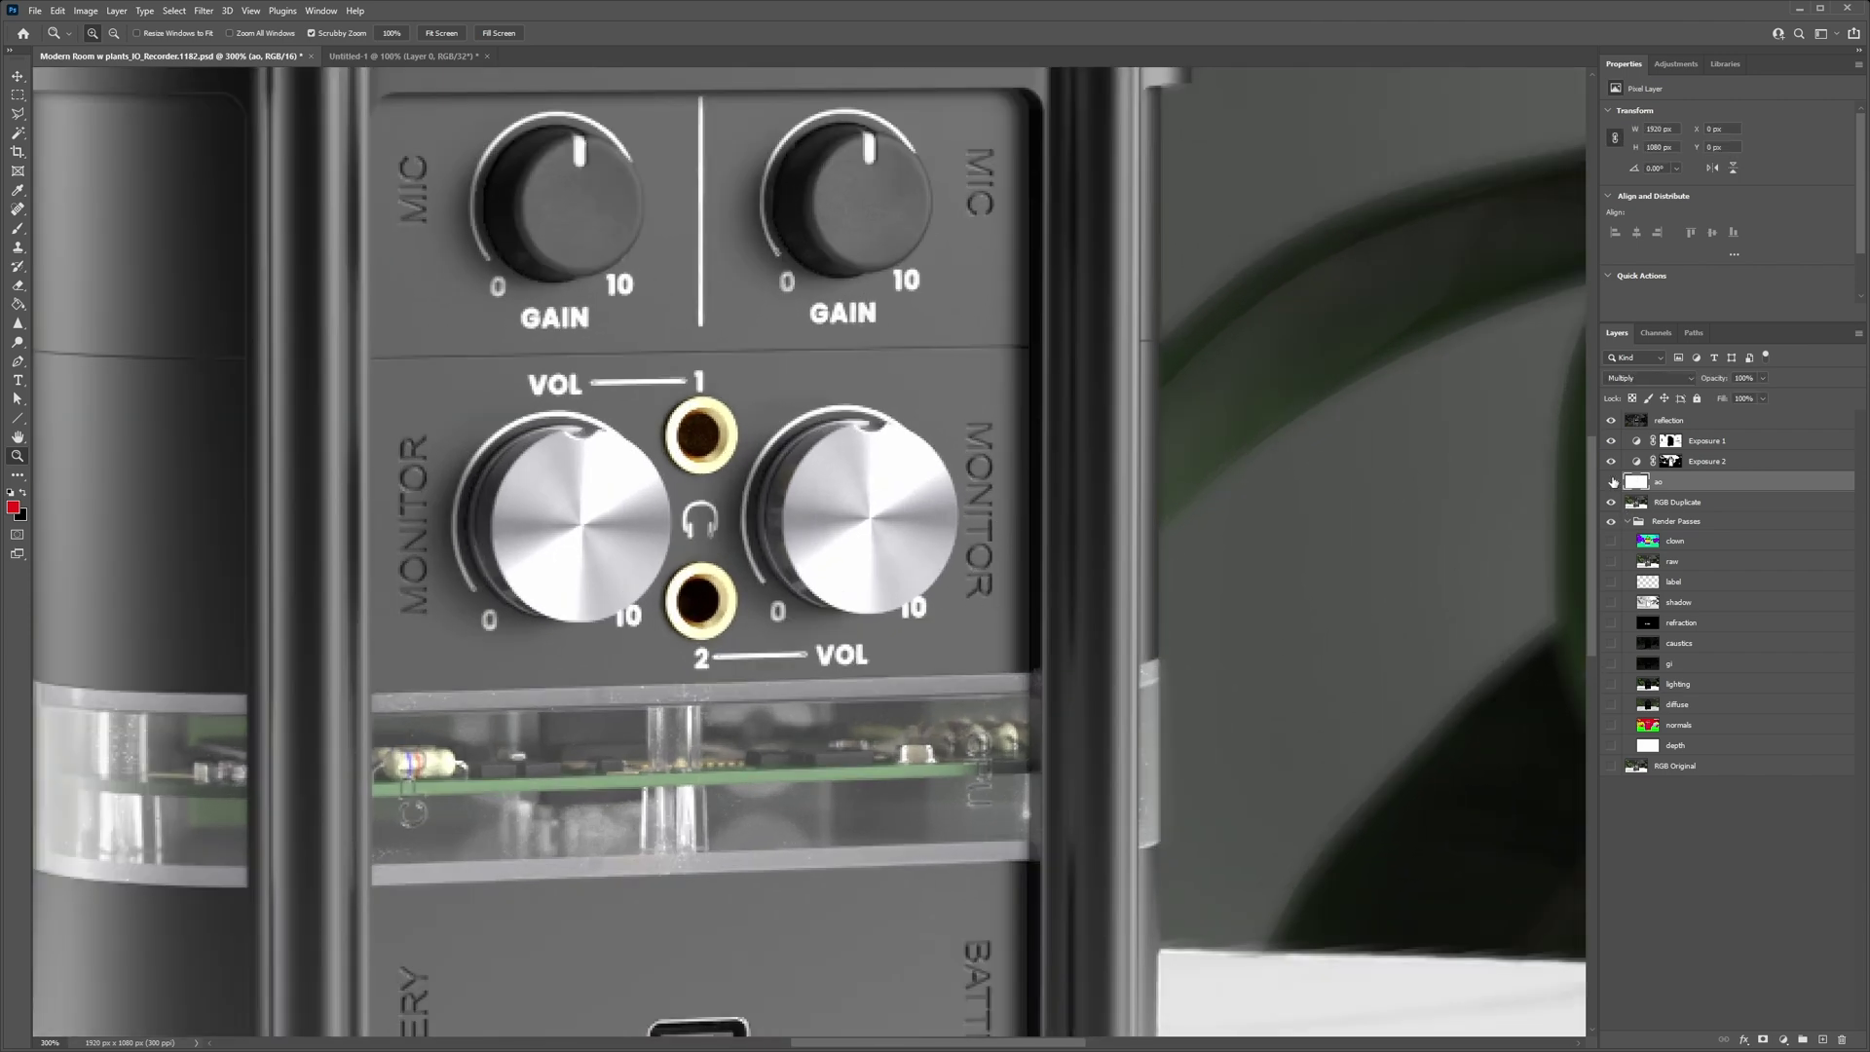
pyautogui.click(1611, 482)
pyautogui.click(1612, 482)
pyautogui.keyDown('alt'); pyautogui.click(1089, 565); pyautogui.keyUp('alt')
pyautogui.keyDown('alt'); pyautogui.click(1088, 565); pyautogui.keyUp('alt')
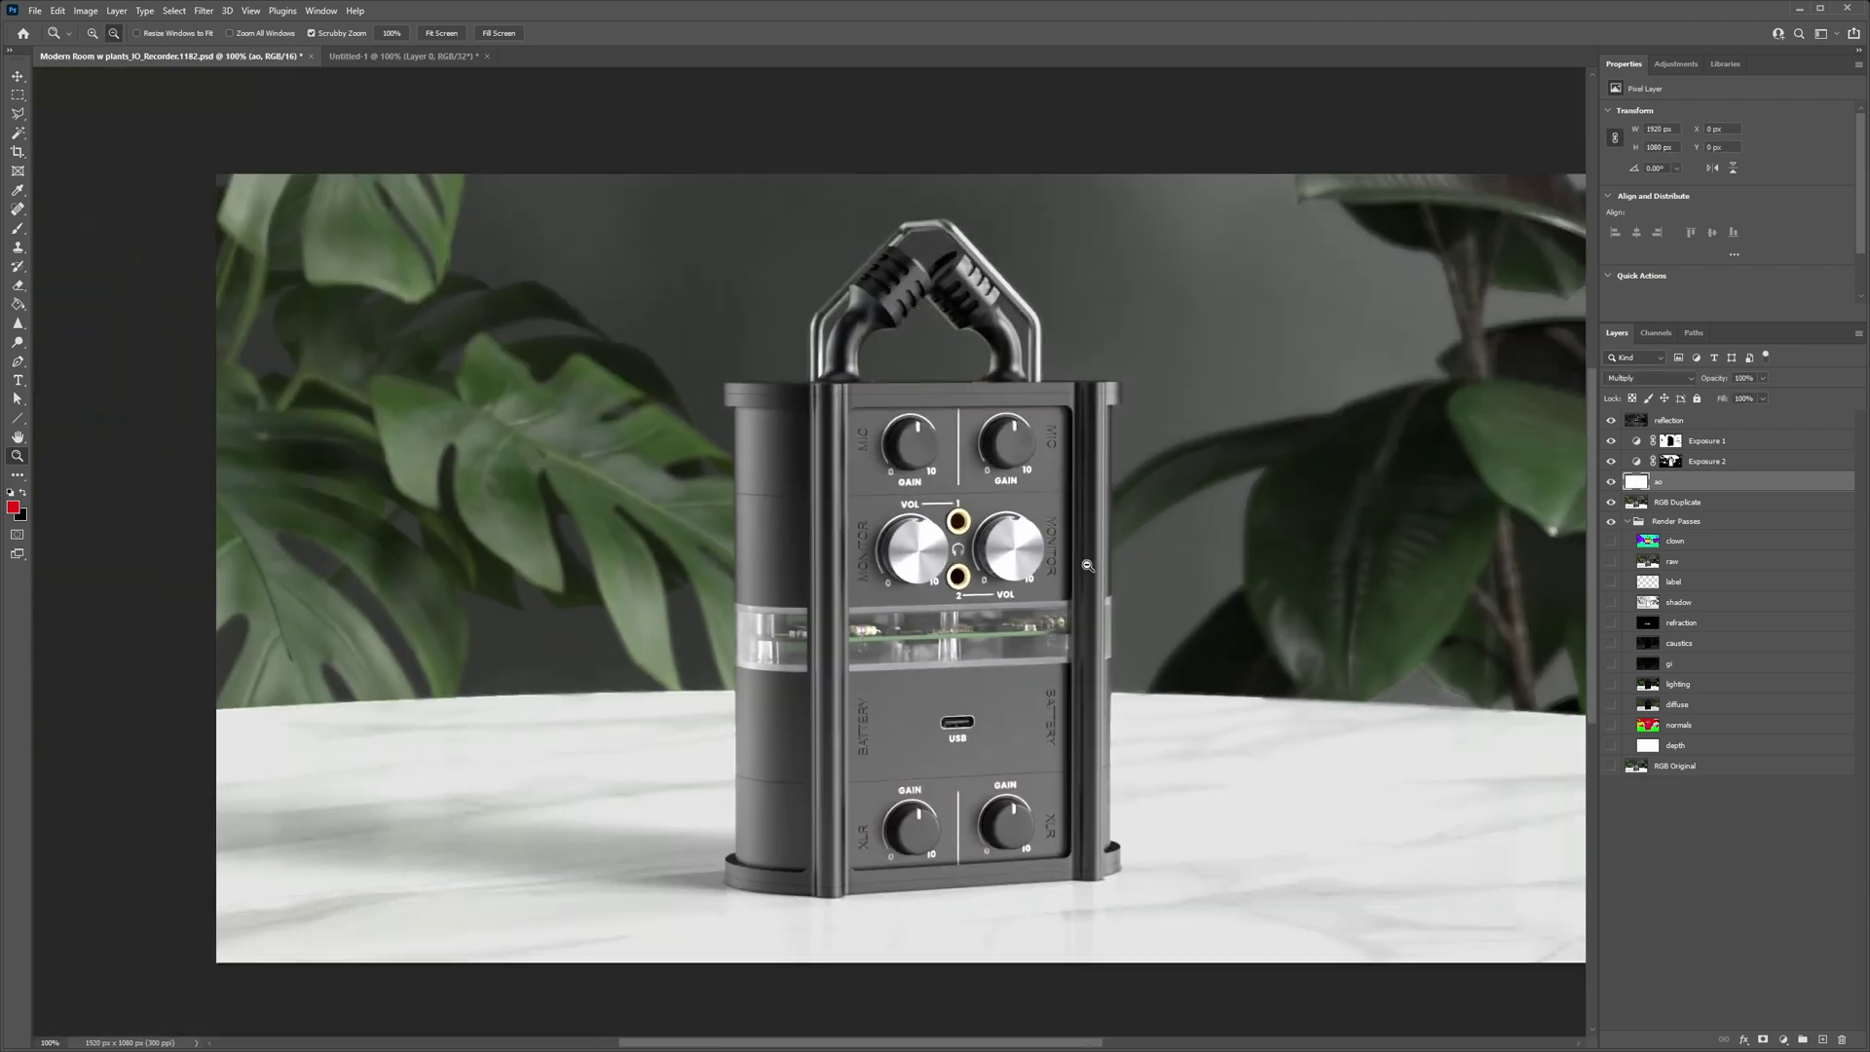
pyautogui.keyDown('alt'); pyautogui.click(1088, 565); pyautogui.keyUp('alt')
pyautogui.click(1347, 545)
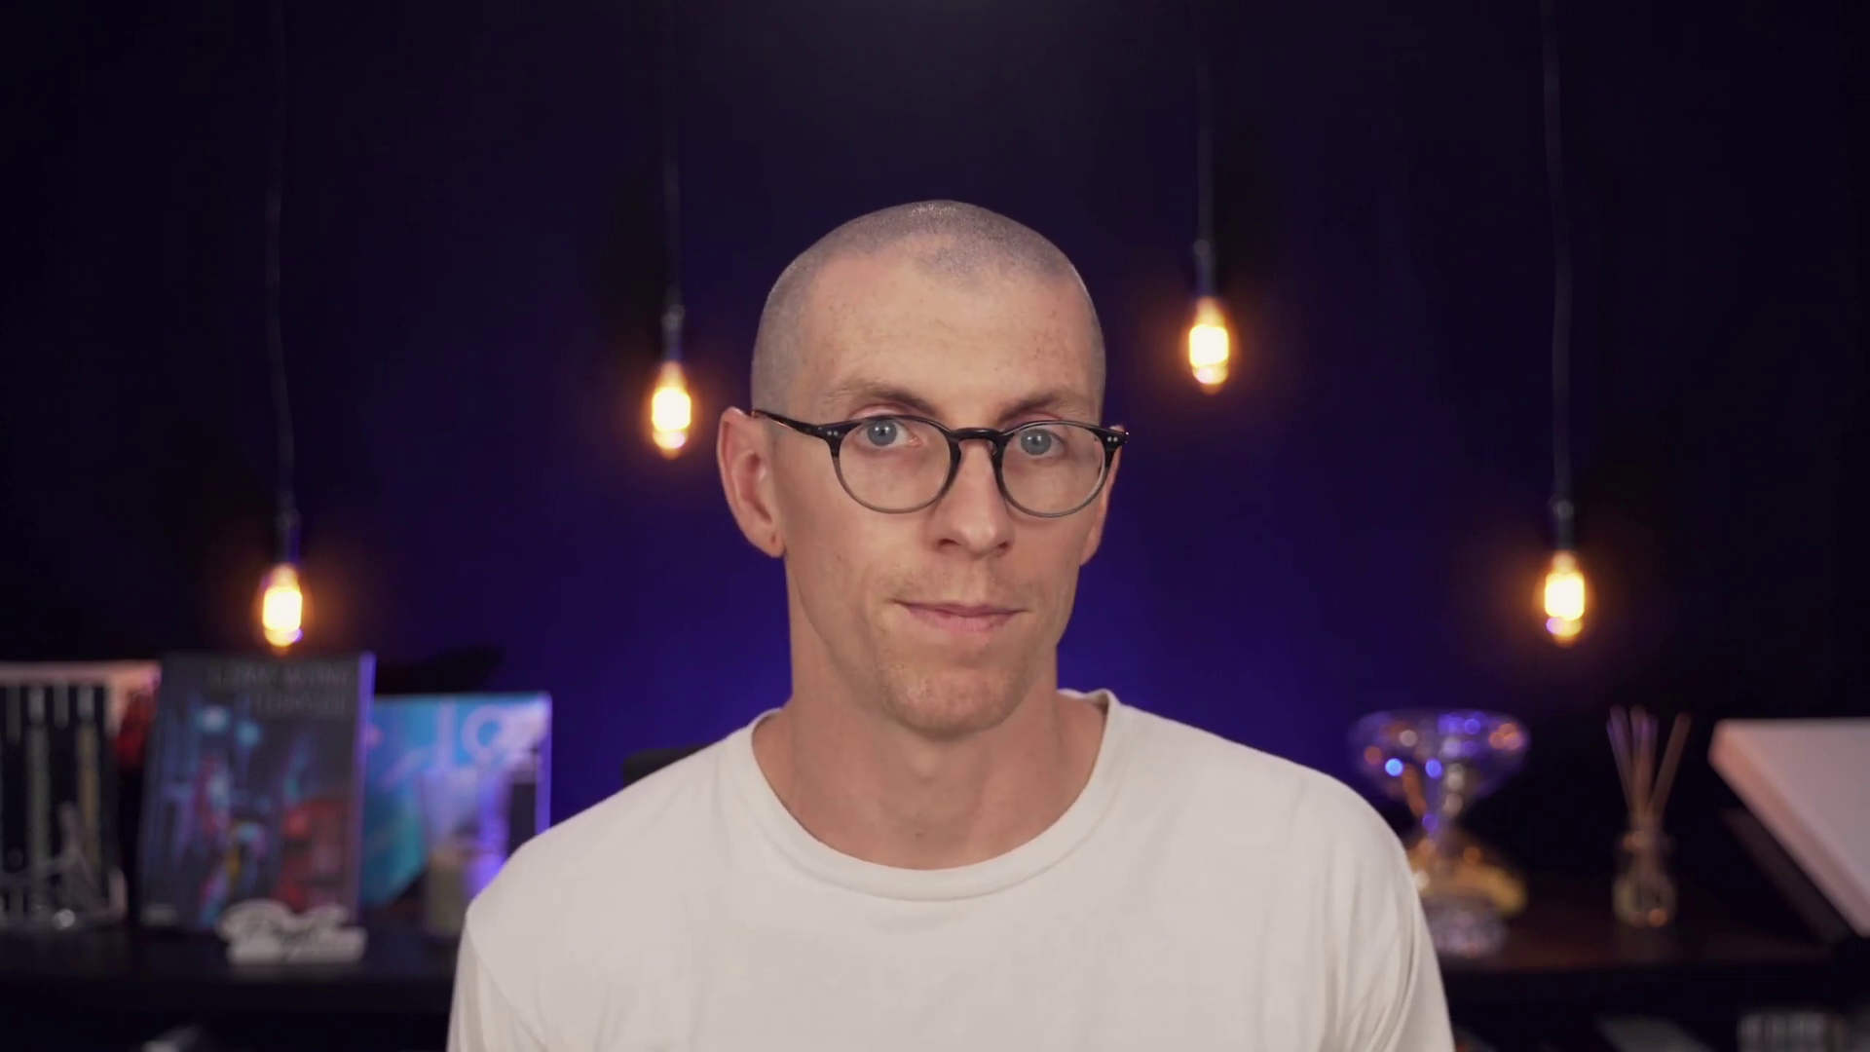
# Move the RGB Original layer to the top of the layer stack and toggle its visibility to compare it with the edited render
pyautogui.click(1735, 766)
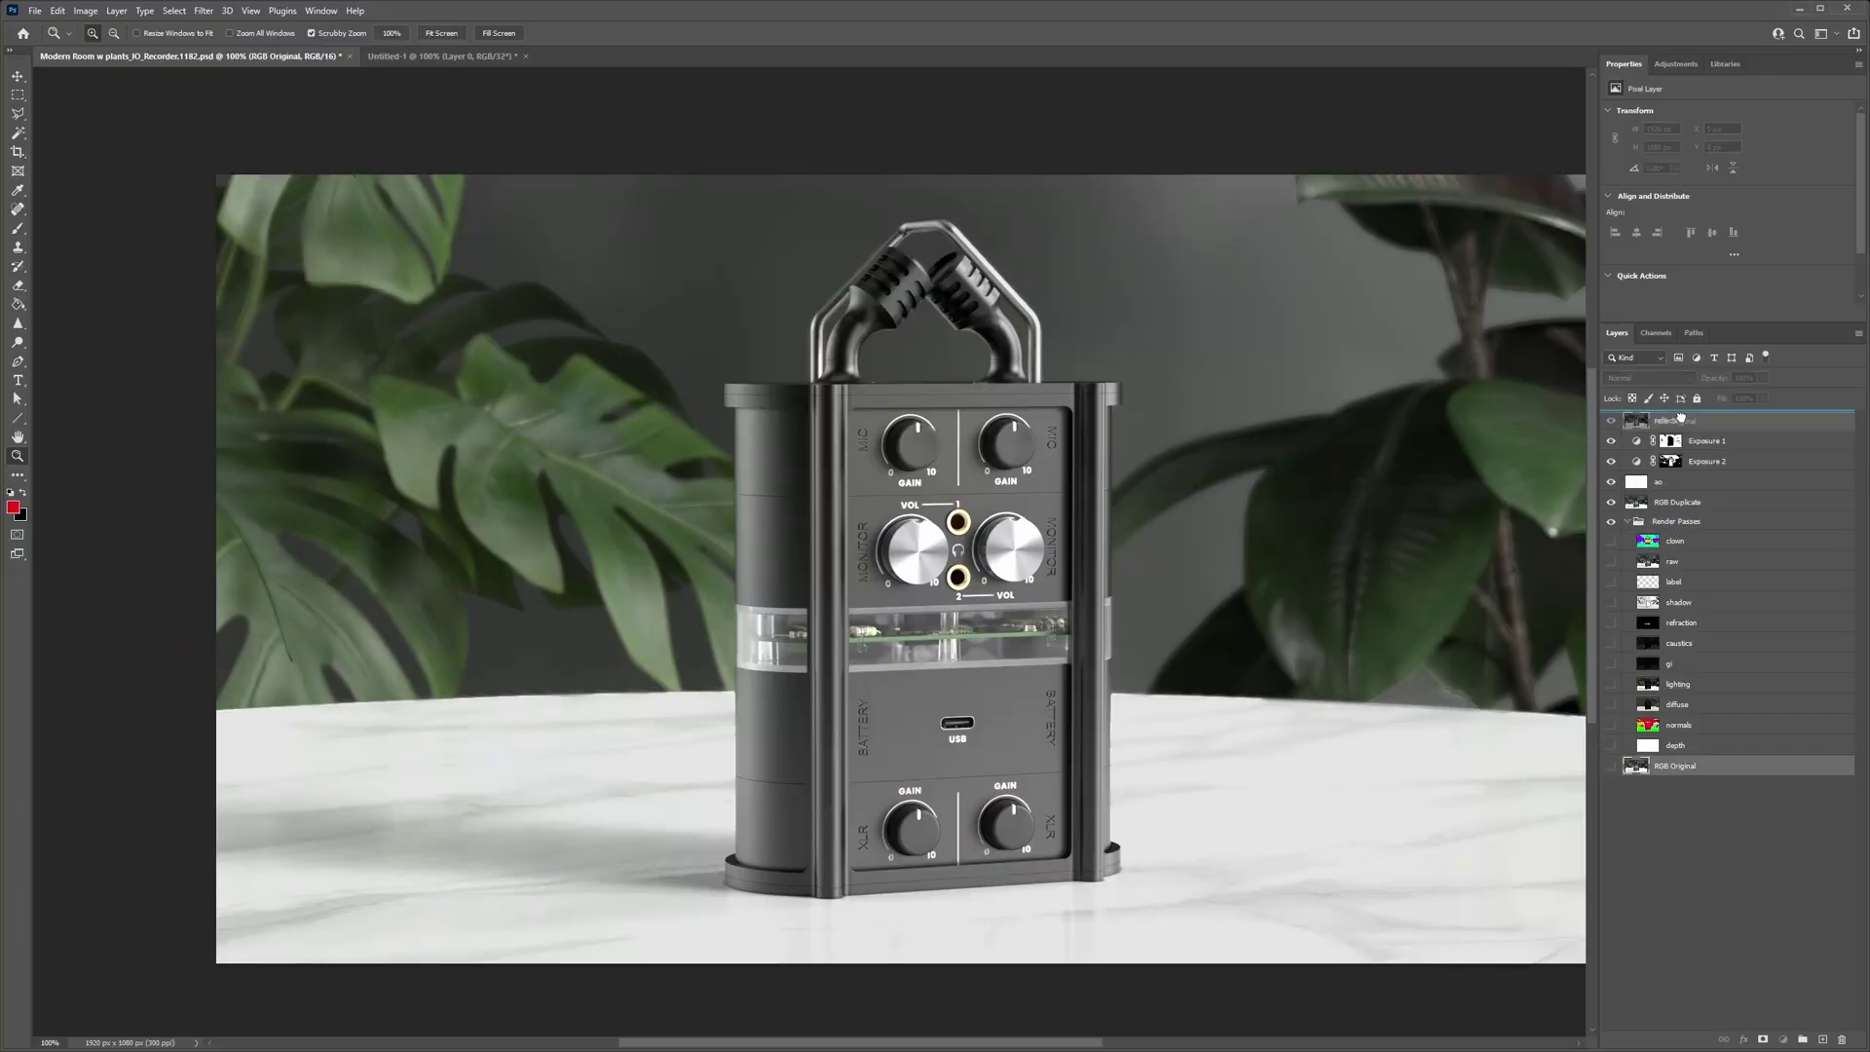
pyautogui.moveTo(1679, 417); pyautogui.dragTo(1627, 419)
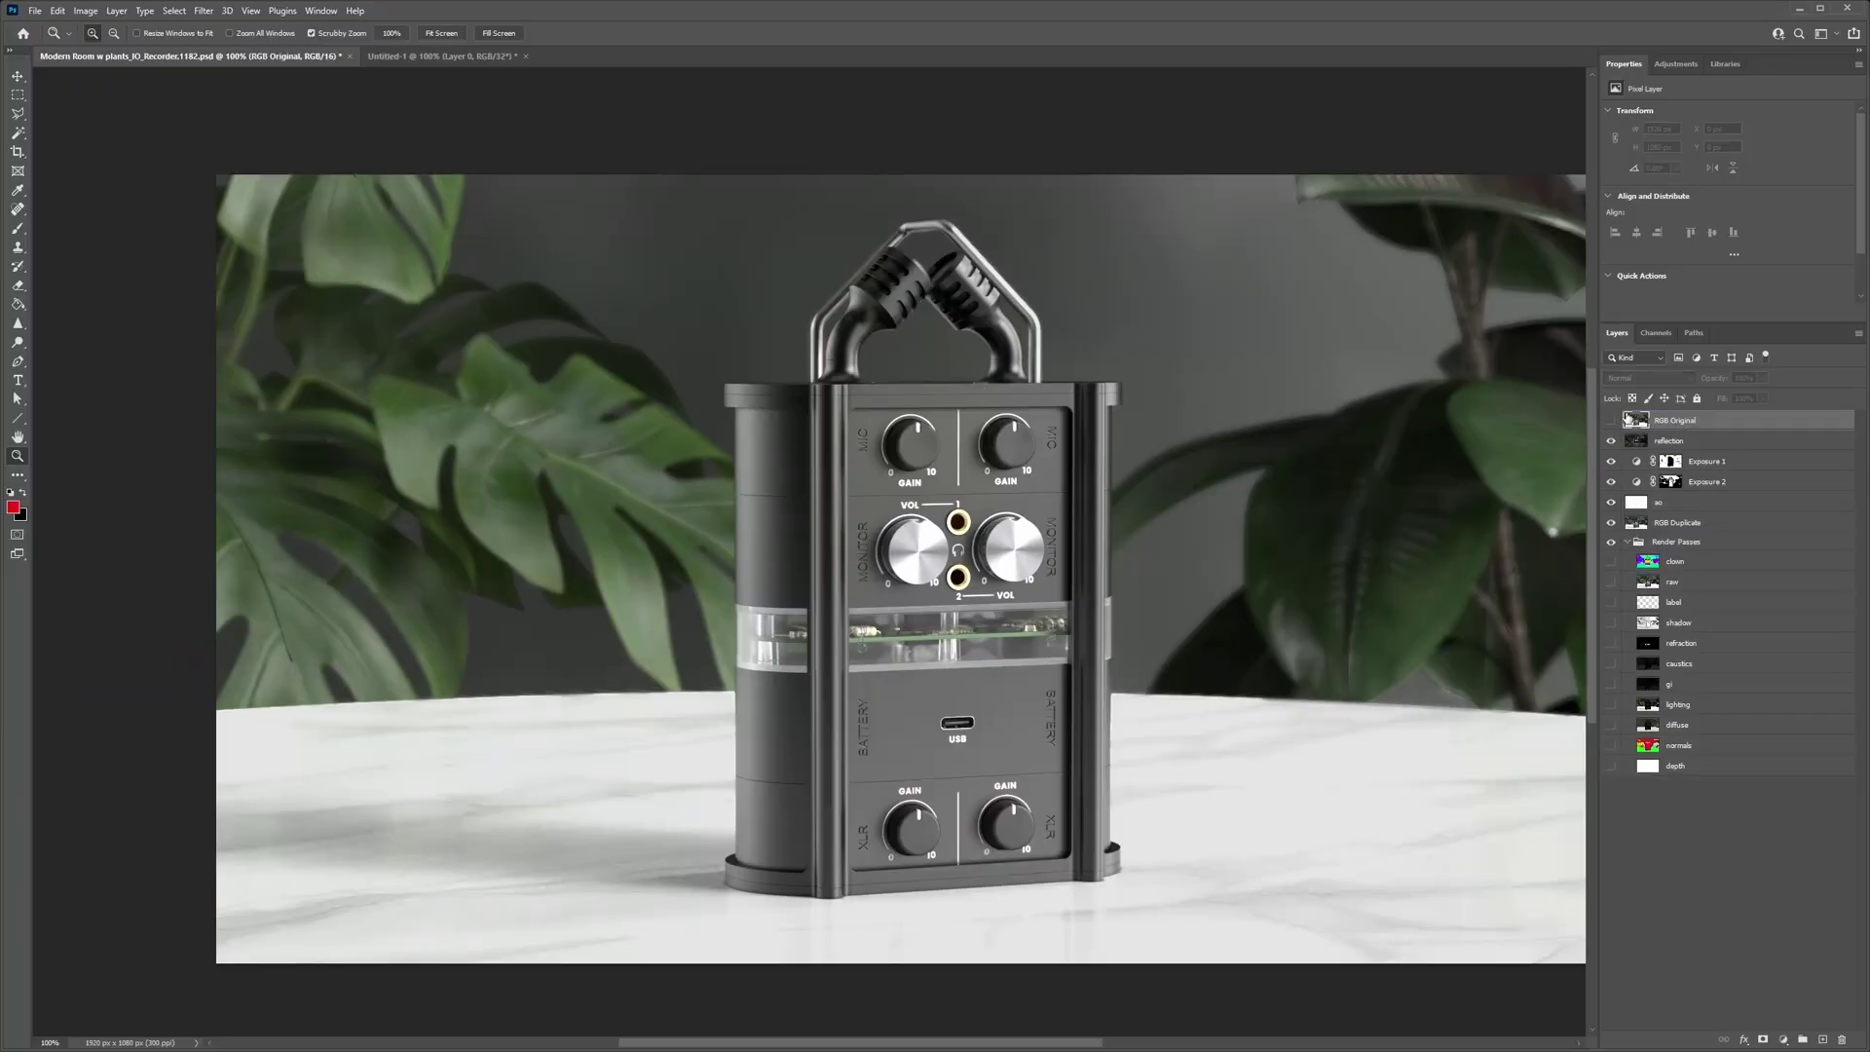
pyautogui.click(1610, 421)
pyautogui.click(1610, 421)
pyautogui.click(1610, 420)
pyautogui.click(1610, 421)
pyautogui.click(1610, 421)
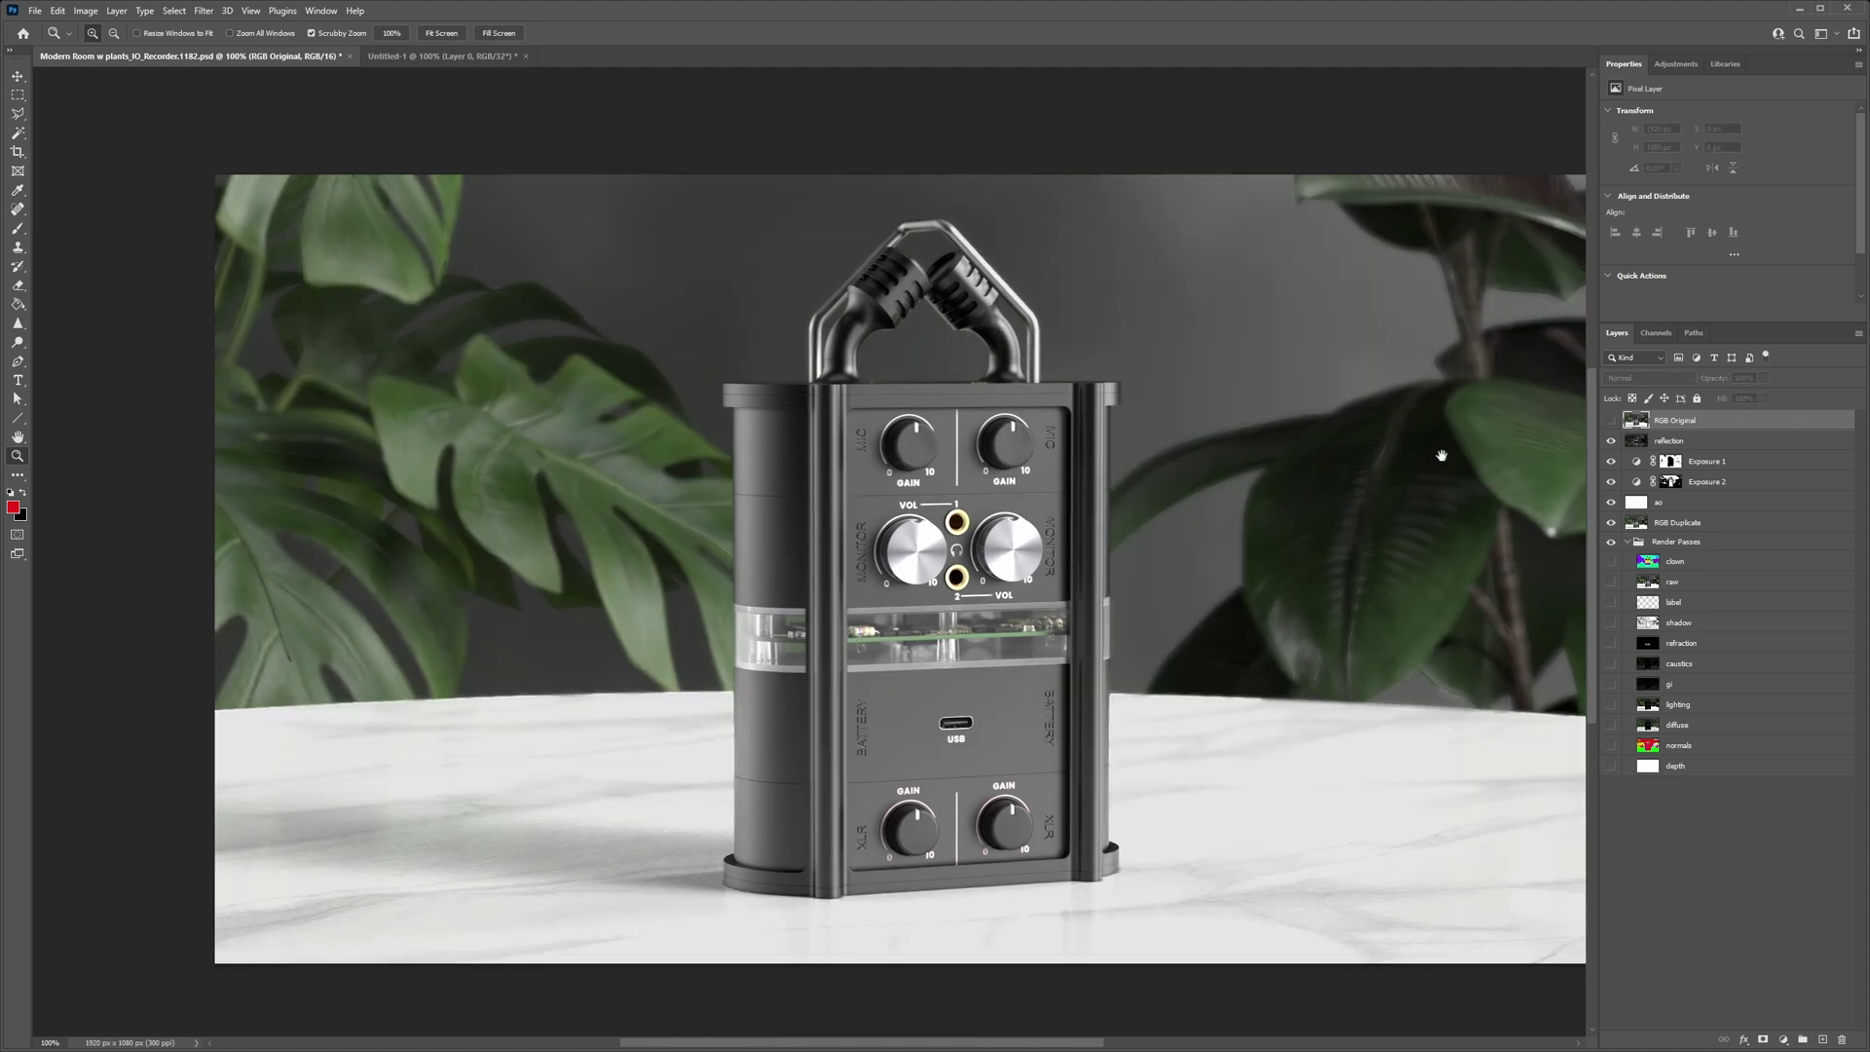